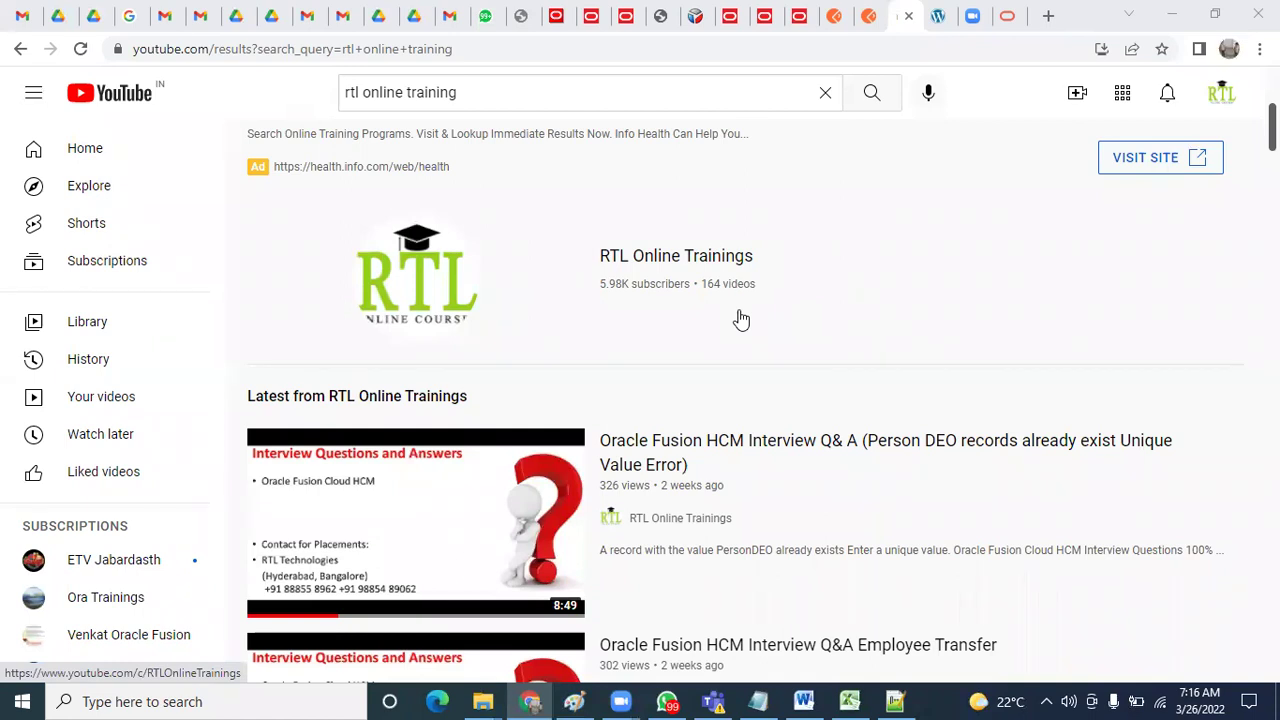
# Step: Start change.log in Notepad++ with a 'Global HR :' heading
pyautogui.scroll(-3, 569, 437)
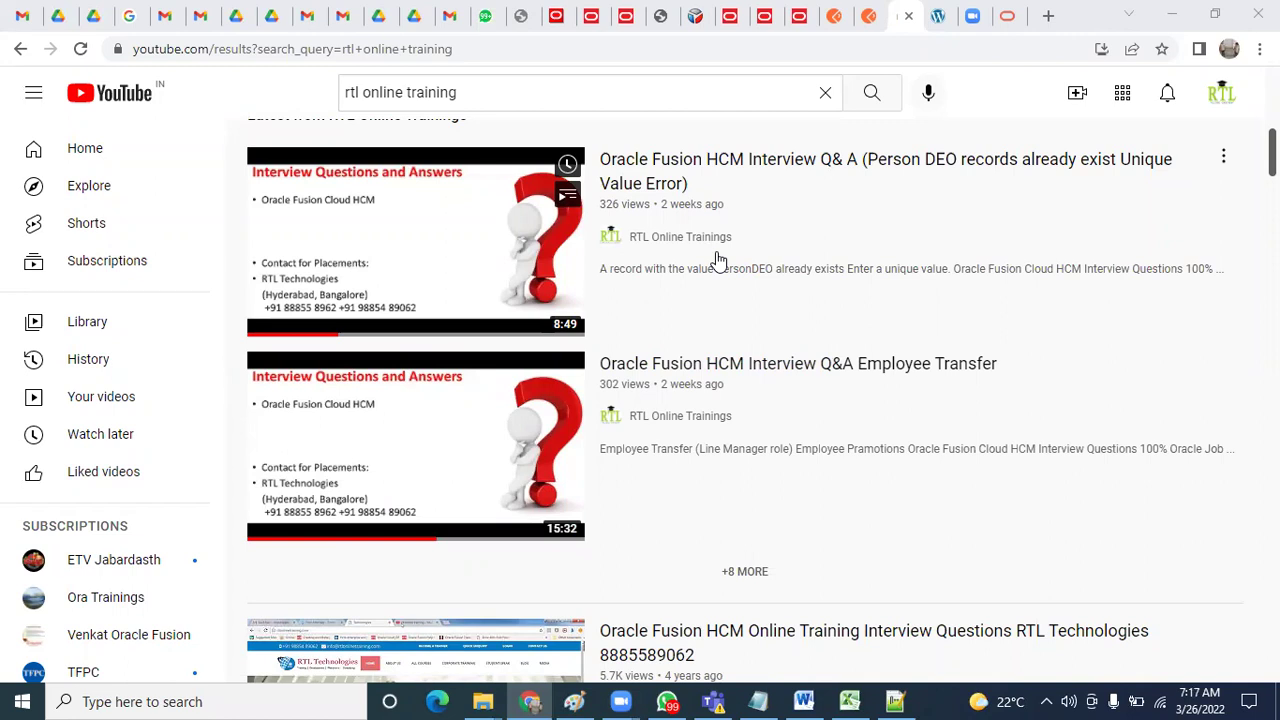
pyautogui.scroll(3, 716, 262)
pyautogui.scroll(-2, 714, 263)
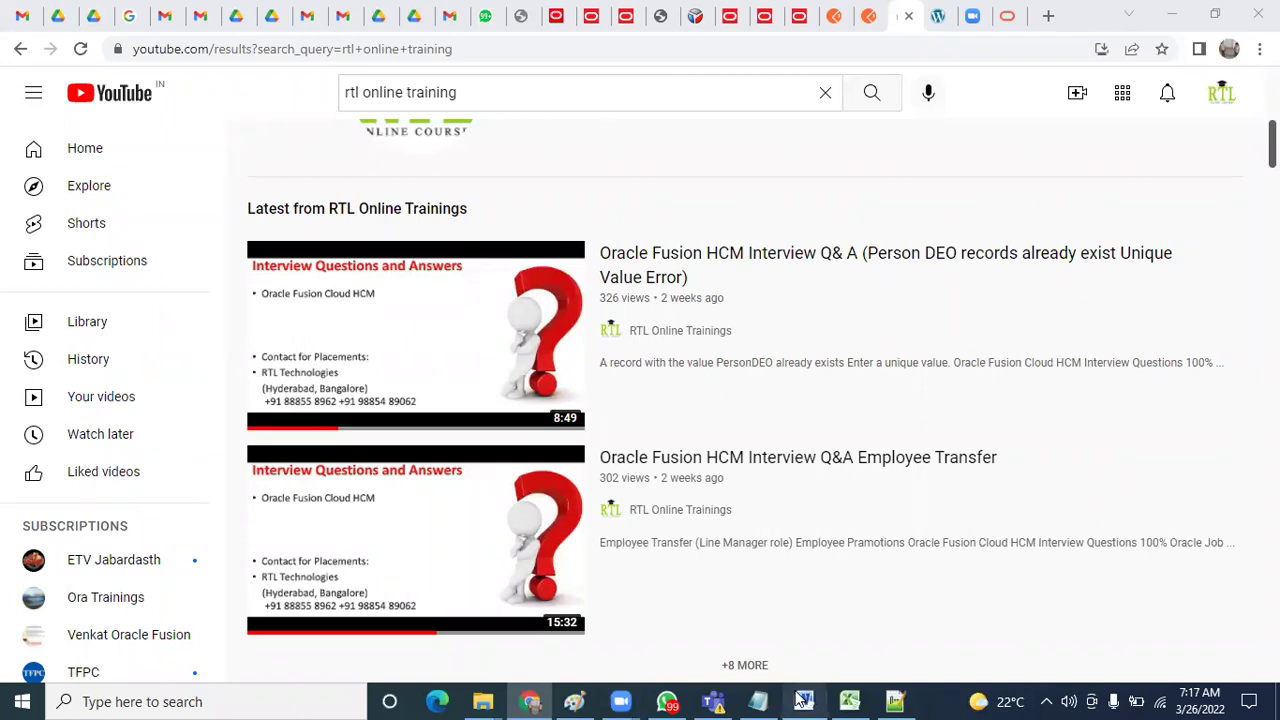
pyautogui.moveTo(590, 700)
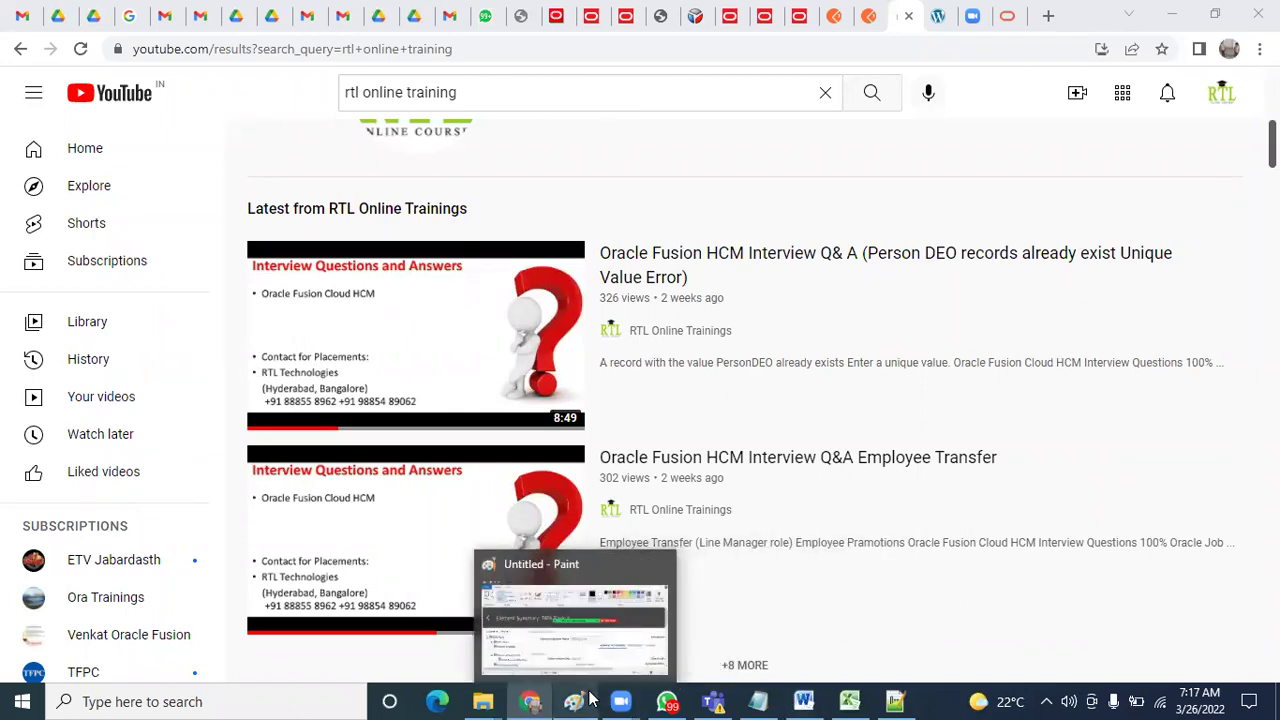
pyautogui.moveTo(760, 698)
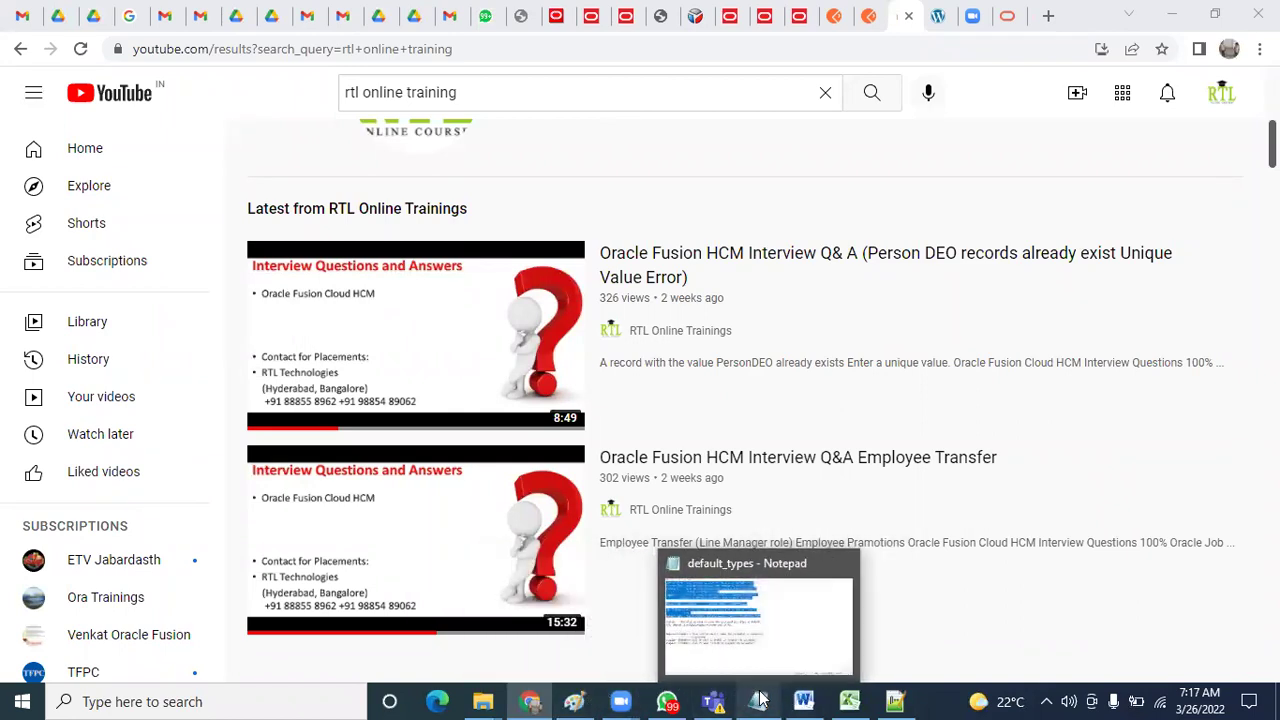
pyautogui.click(897, 700)
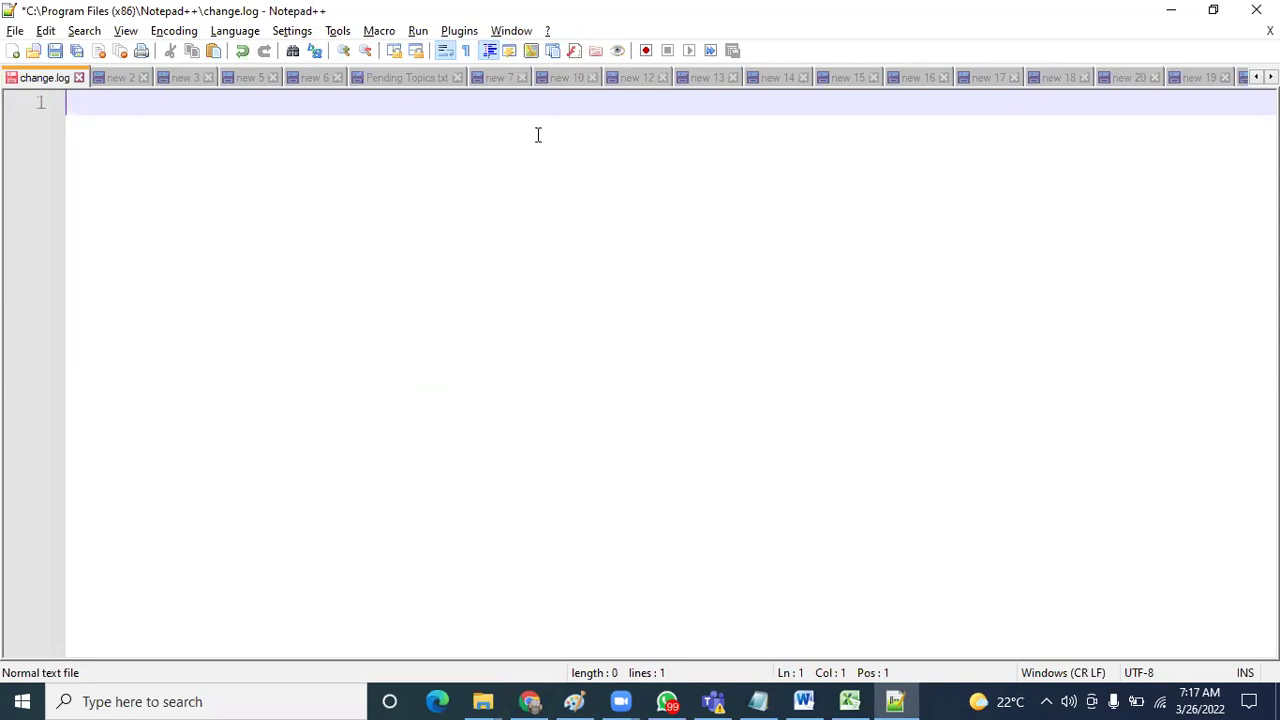
pyautogui.write('Global HR')
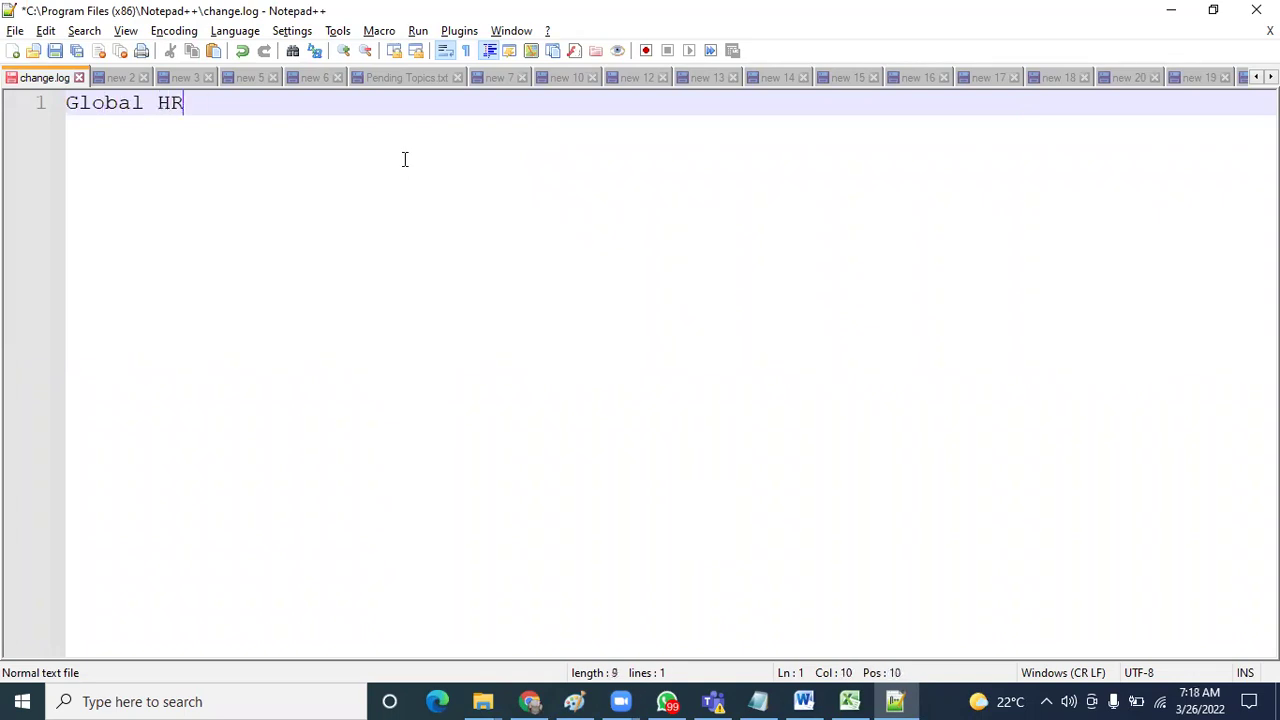
pyautogui.write(' :')
pyautogui.press('Return')
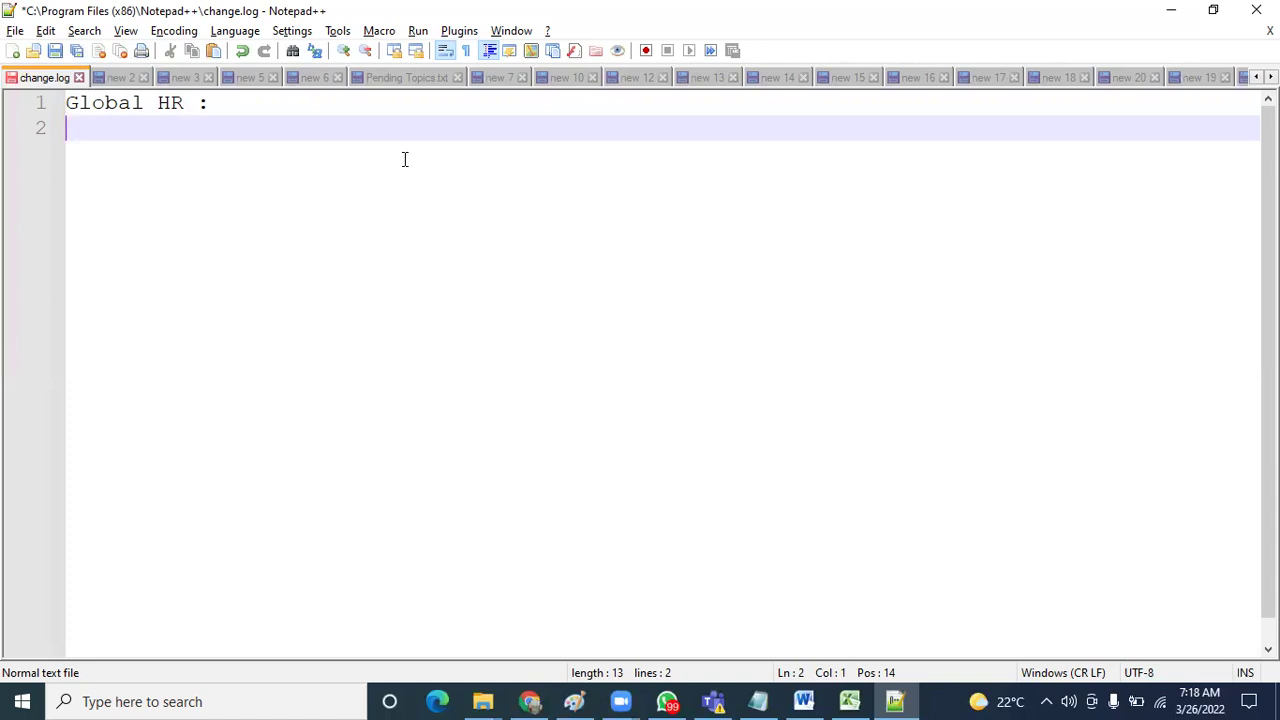
pyautogui.press('Return')
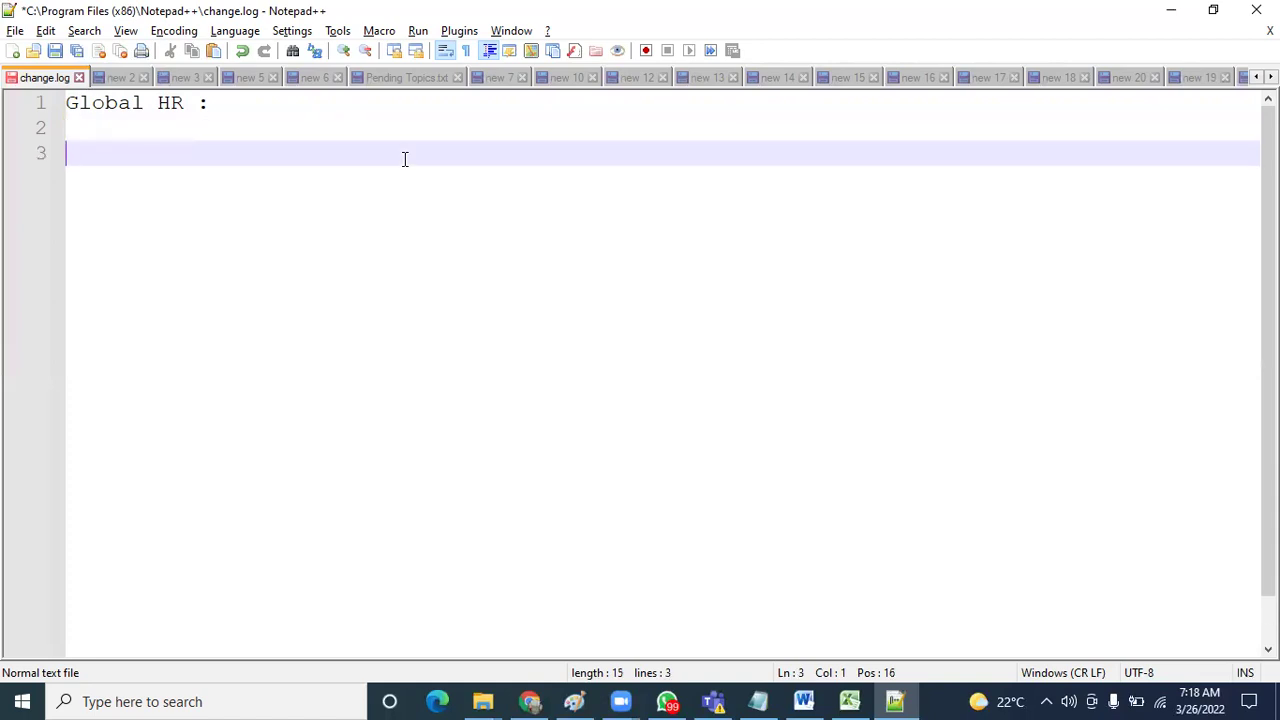
# Step: Add the topics ESC, Workforce Structure Configuration and Approval Management on separate lines
pyautogui.write('ESC')
pyautogui.press('Return')
pyautogui.press('Return')
pyautogui.write('W')
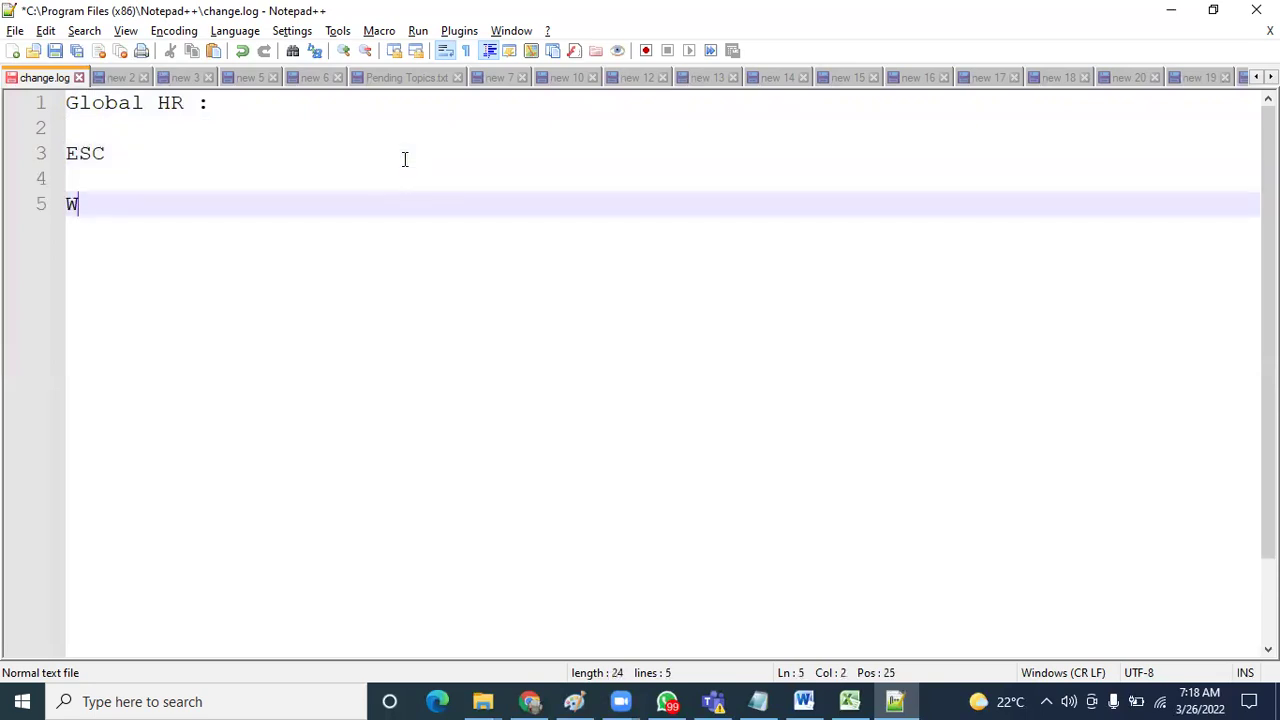
pyautogui.write('orkforce Sturcut')
pyautogui.press('BackSpace')
pyautogui.press('BackSpace')
pyautogui.press('BackSpace')
pyautogui.write('ucrrur')
pyautogui.press('BackSpace')
pyautogui.press('BackSpace')
pyautogui.press('BackSpace')
pyautogui.press('BackSpace')
pyautogui.write('ture Configuration')
pyautogui.press('Return')
pyautogui.press('Return')
pyautogui.write('Approval Management')
pyautogui.press('Return')
pyautogui.press('Return')
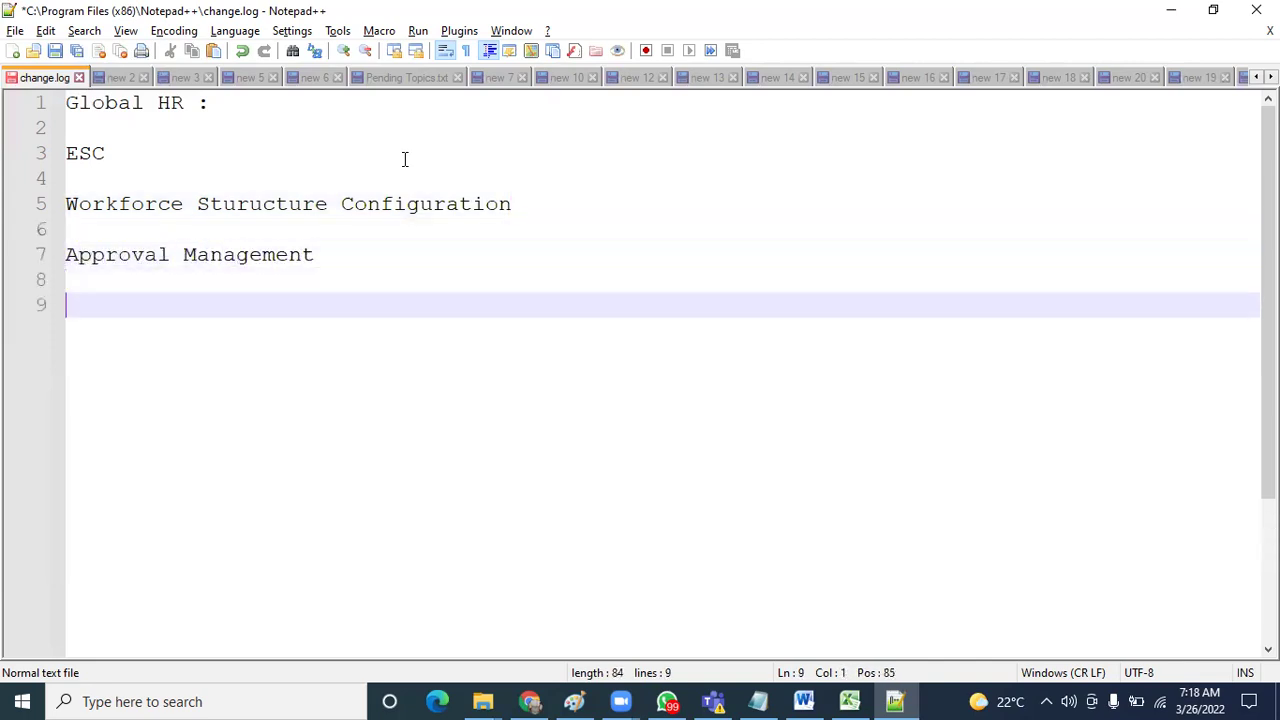
# Step: Add Workforce Lifecycle (Hire, Rehire, Transfer, Temp Assignment, Terminater, Revers, Rehire) and Security topics
pyautogui.write('Workforce Lifecycle (Hire,Reshire,Transfer,Temp Assignment,Terminater,REvers,Rehire)')
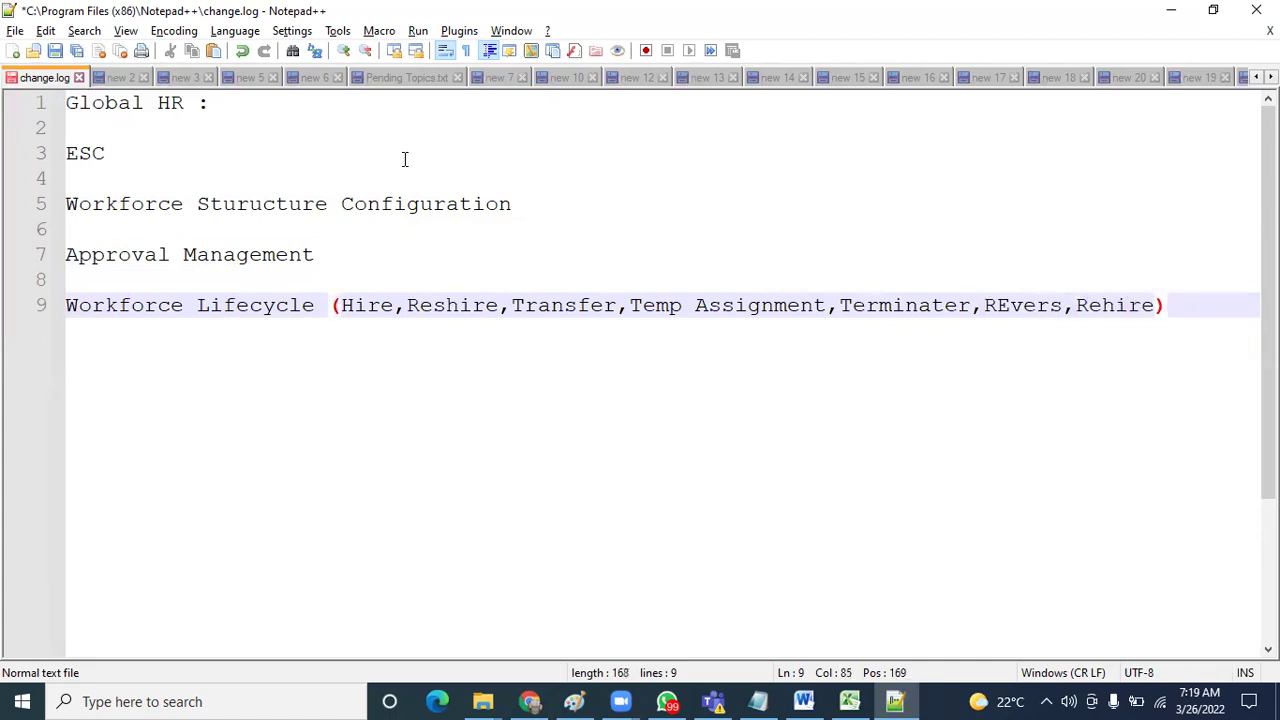
pyautogui.press('Return')
pyautogui.press('Return')
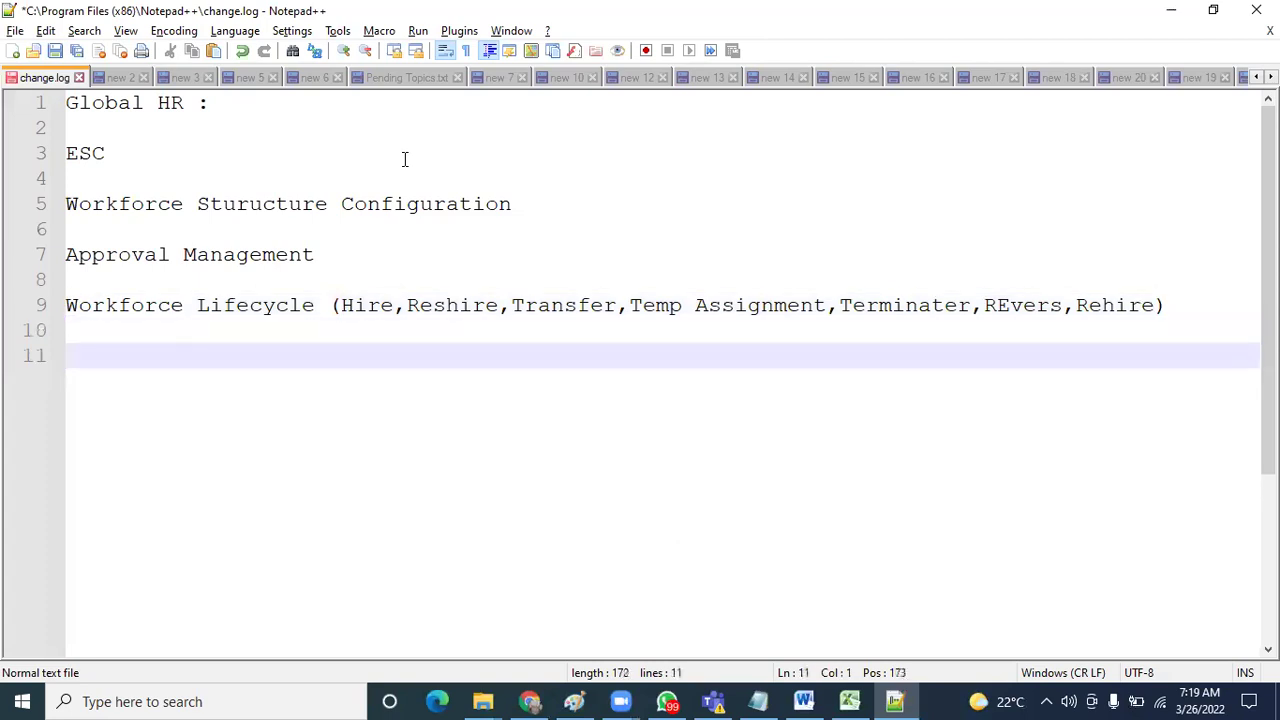
pyautogui.write('Security')
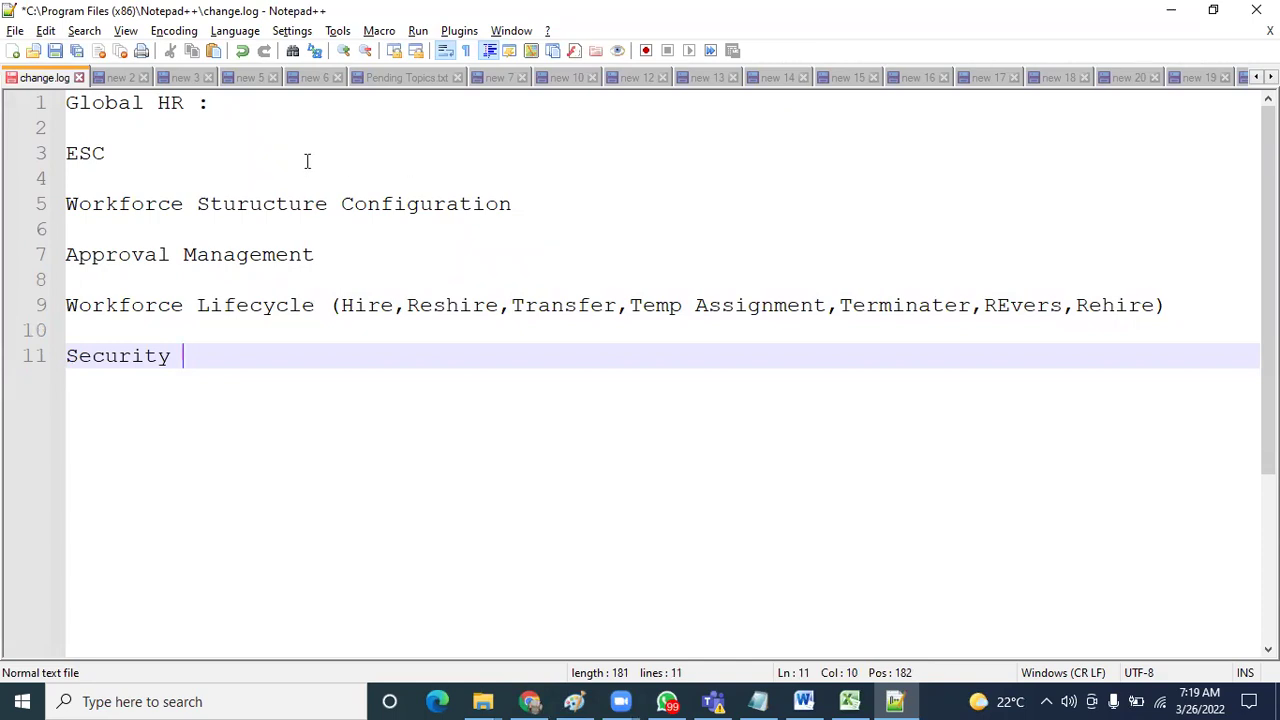
pyautogui.click(123, 157)
pyautogui.hotkey('shift', 'Home')
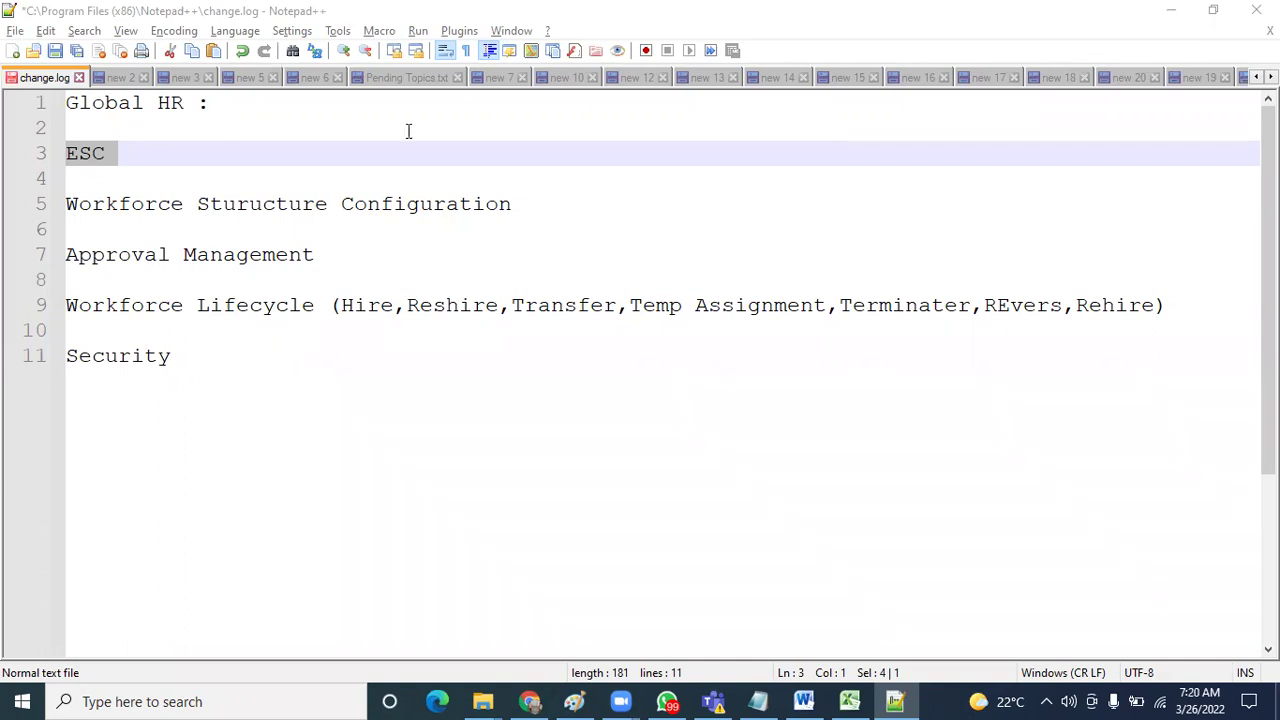
# Step: Extend the ESC line to read 'ESC AS-IS and TO-BE documents (OUM) AIM'
pyautogui.click(366, 154)
pyautogui.write('AS-IS and TO')
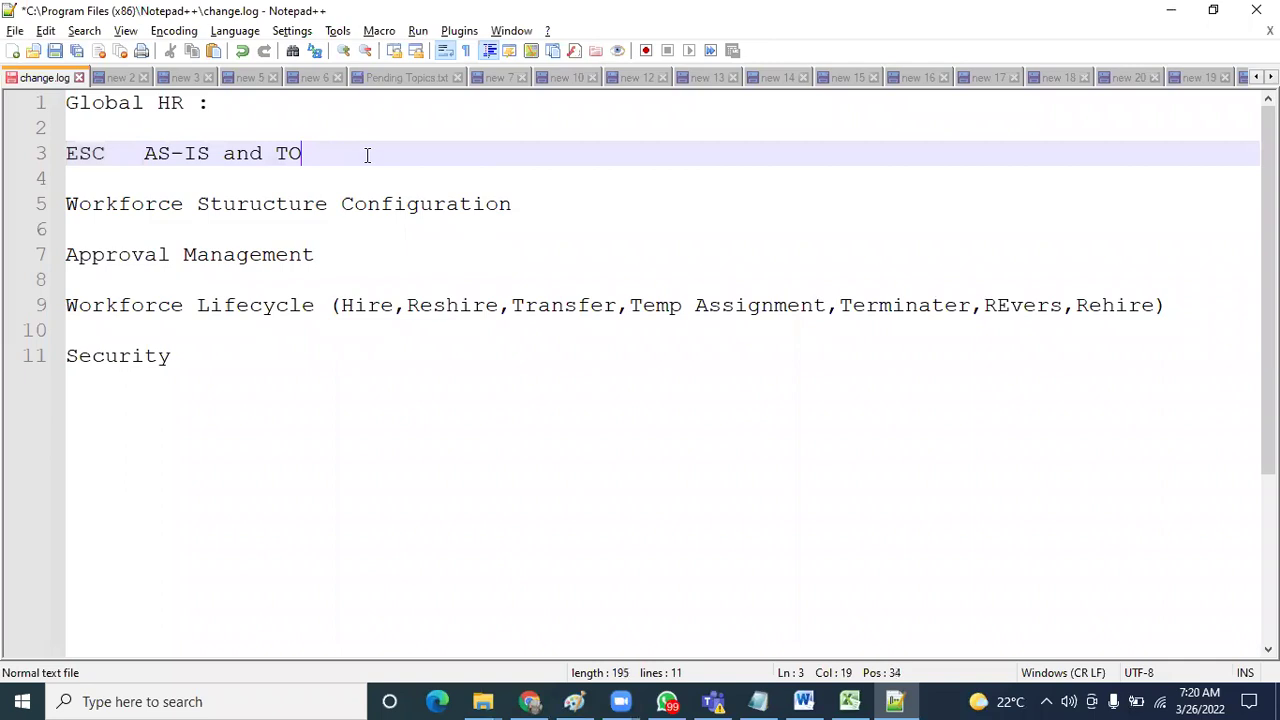
pyautogui.write('-BE documen')
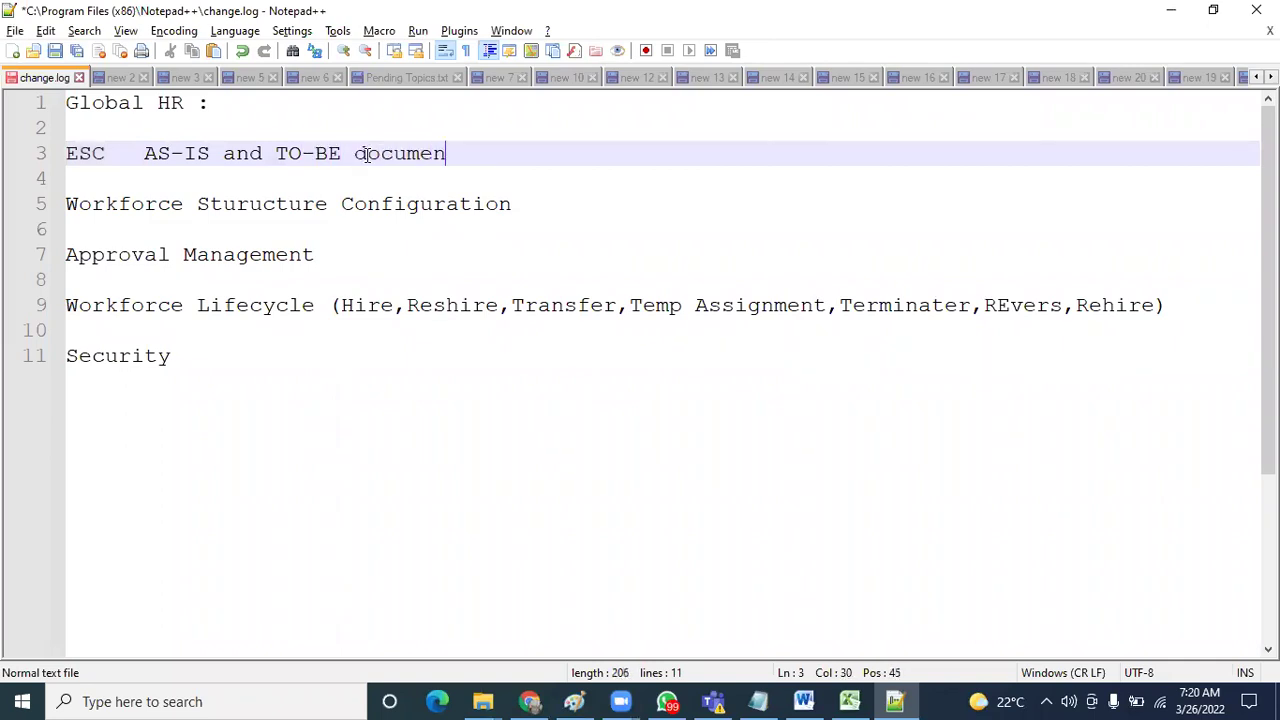
pyautogui.write('ts (OUM)')
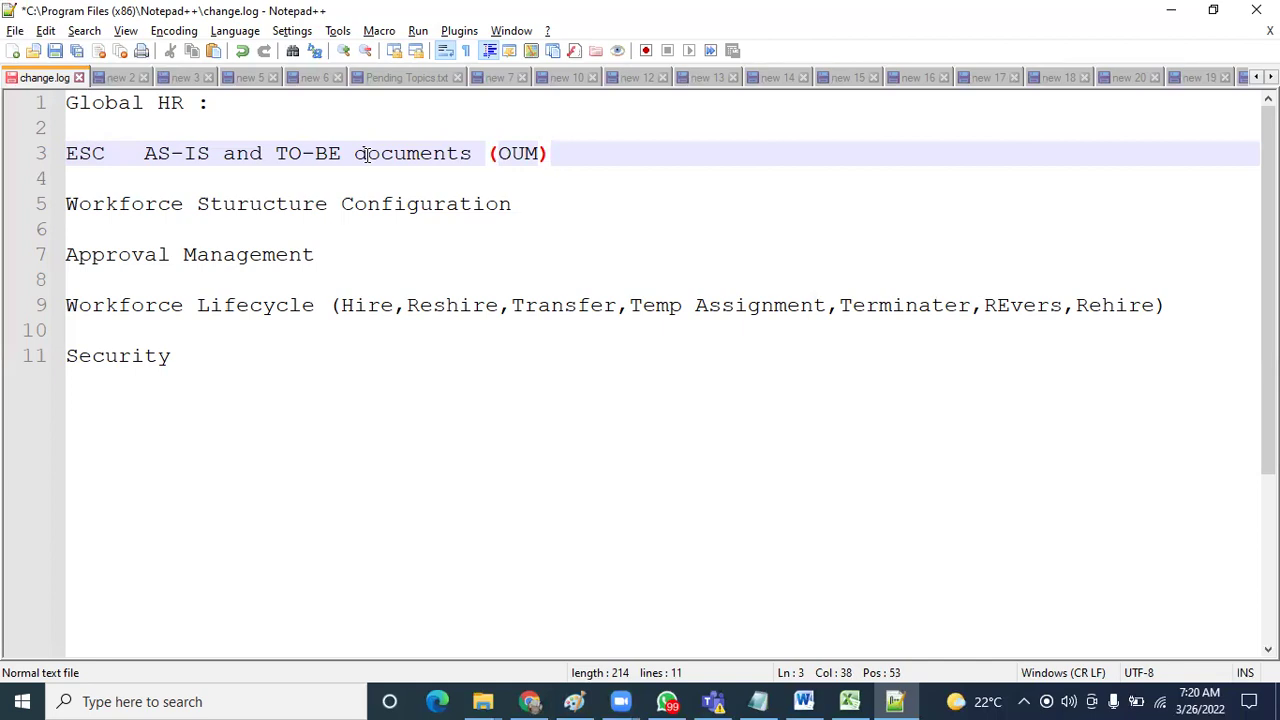
pyautogui.write('AIM')
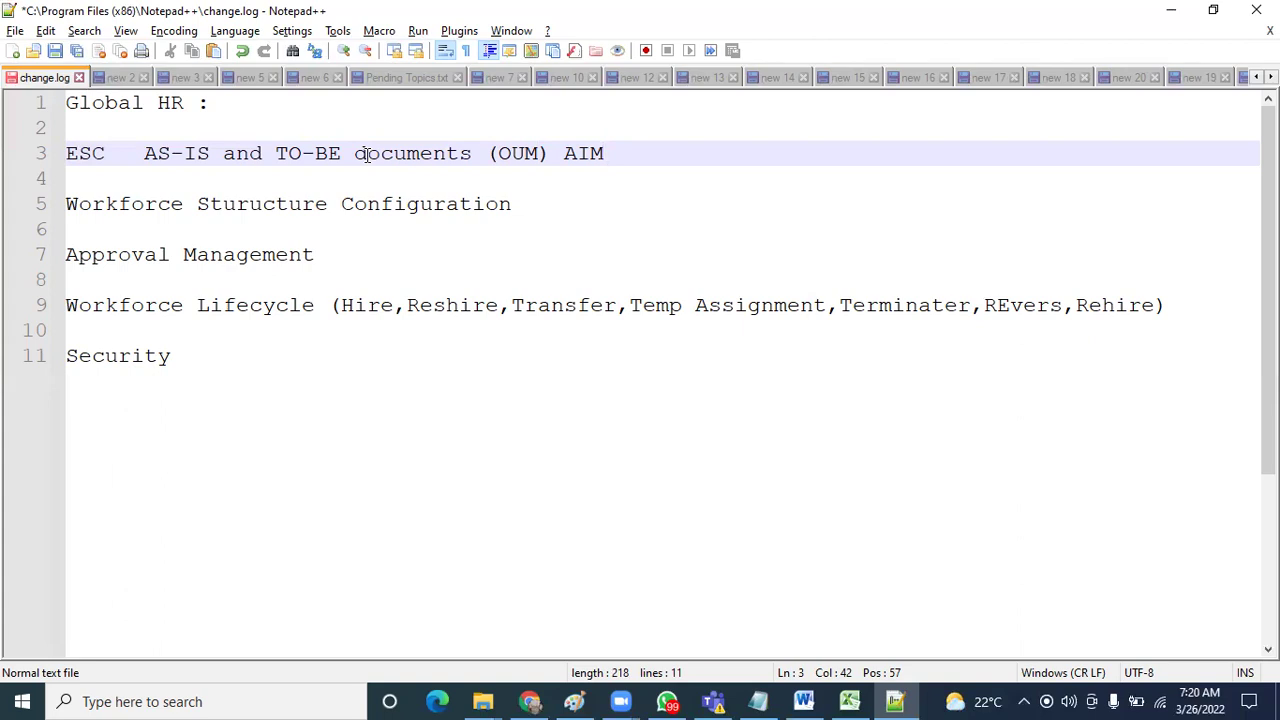
pyautogui.moveTo(144, 155); pyautogui.dragTo(215, 157)
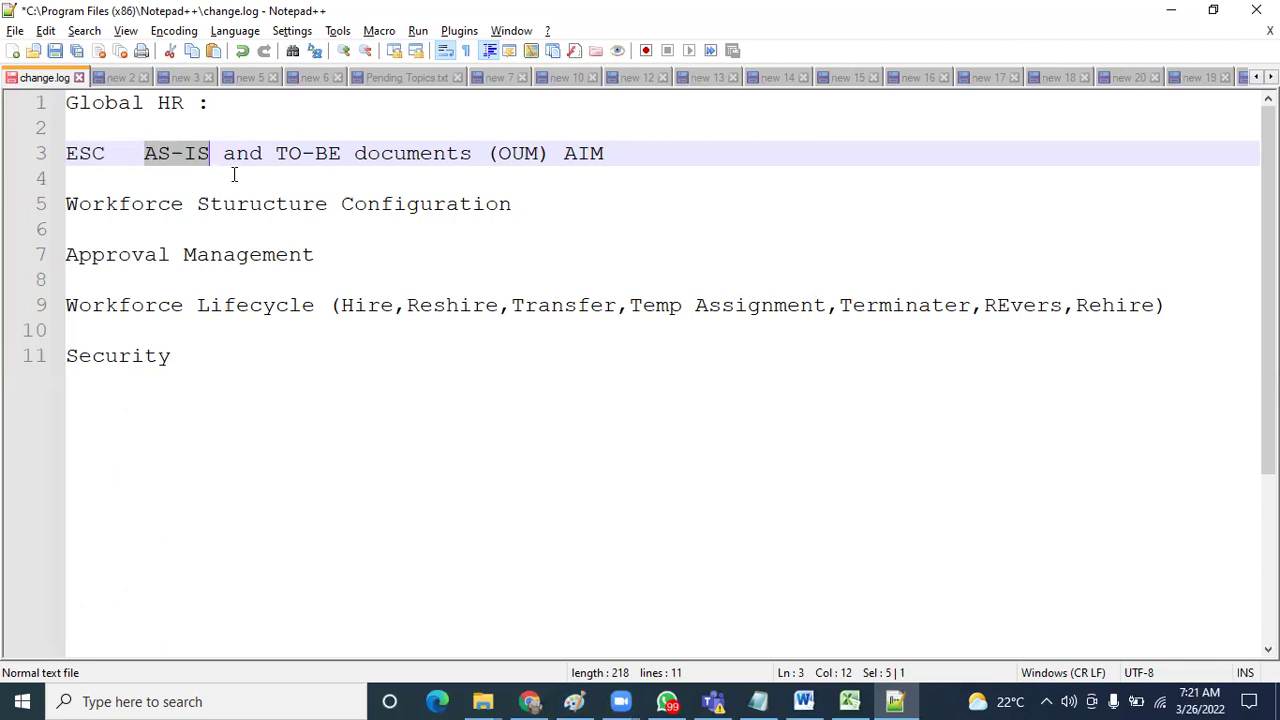
# Step: In Setup and Maintenance, search 'establish enterprise' and open the Establish Enterprise Structures task
pyautogui.click(547, 697)
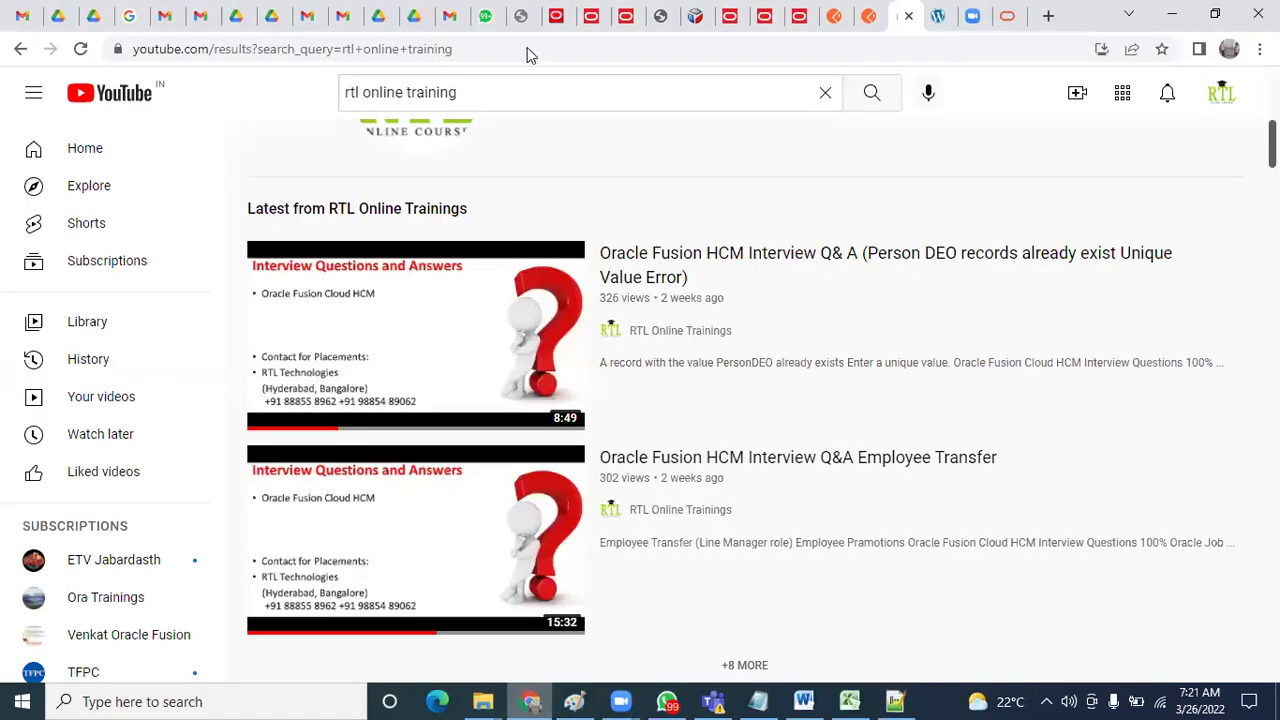
pyautogui.click(538, 20)
pyautogui.click(555, 22)
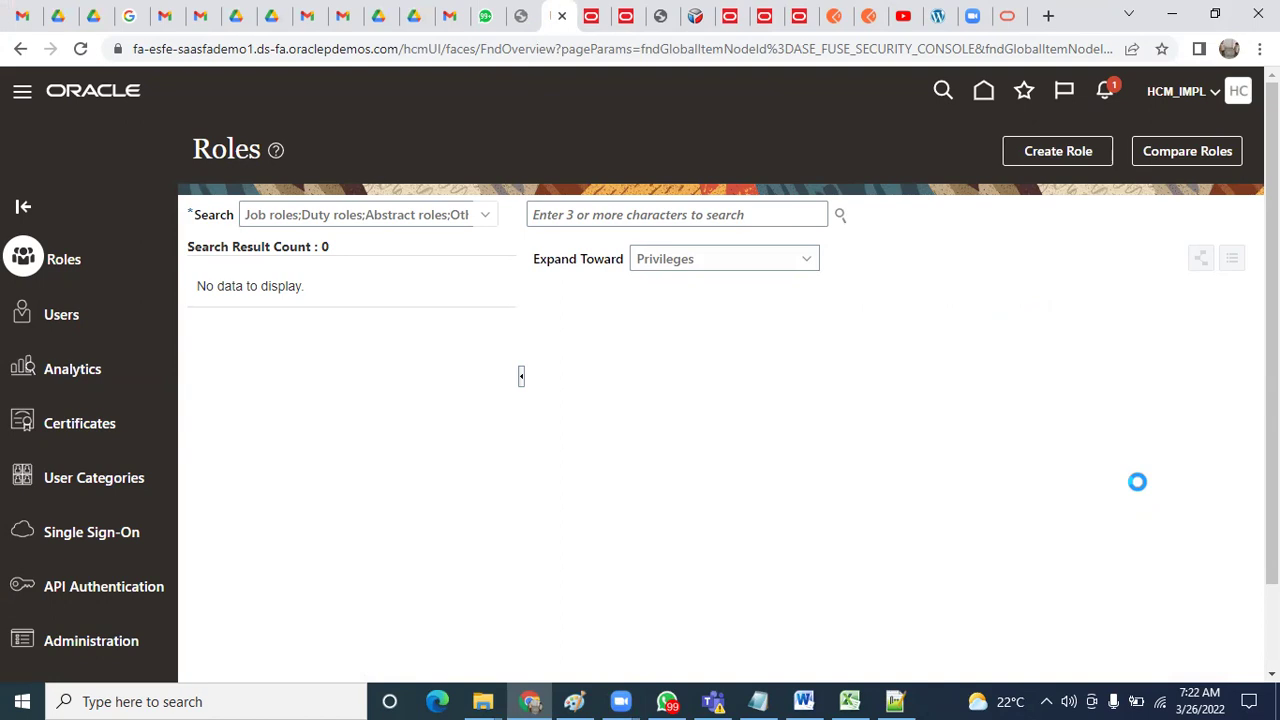
pyautogui.click(905, 370)
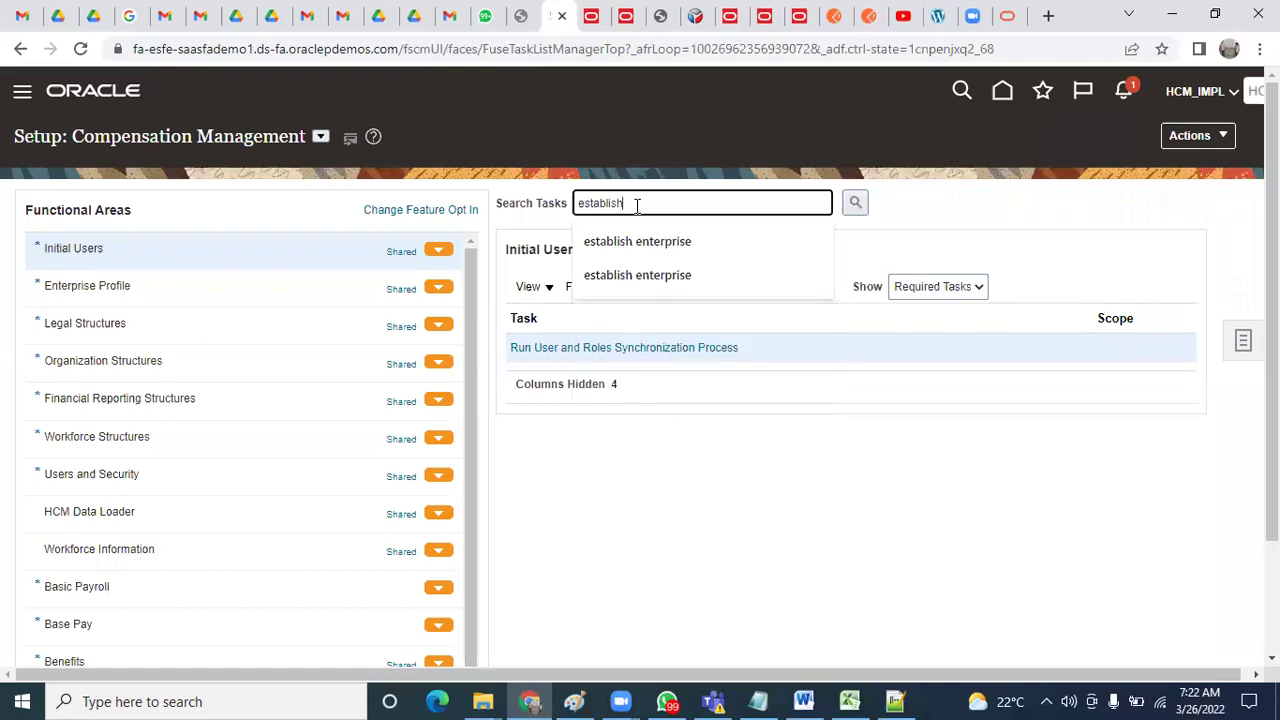
pyautogui.click(634, 241)
pyautogui.click(857, 203)
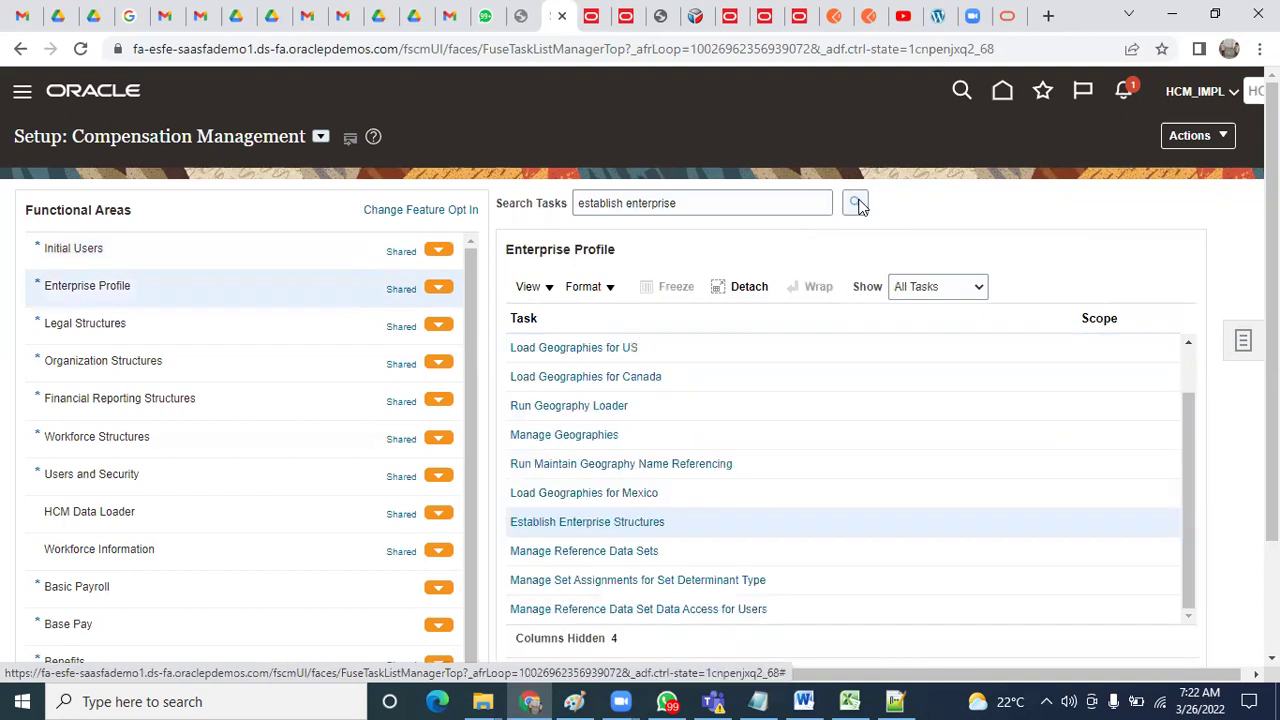
pyautogui.click(580, 522)
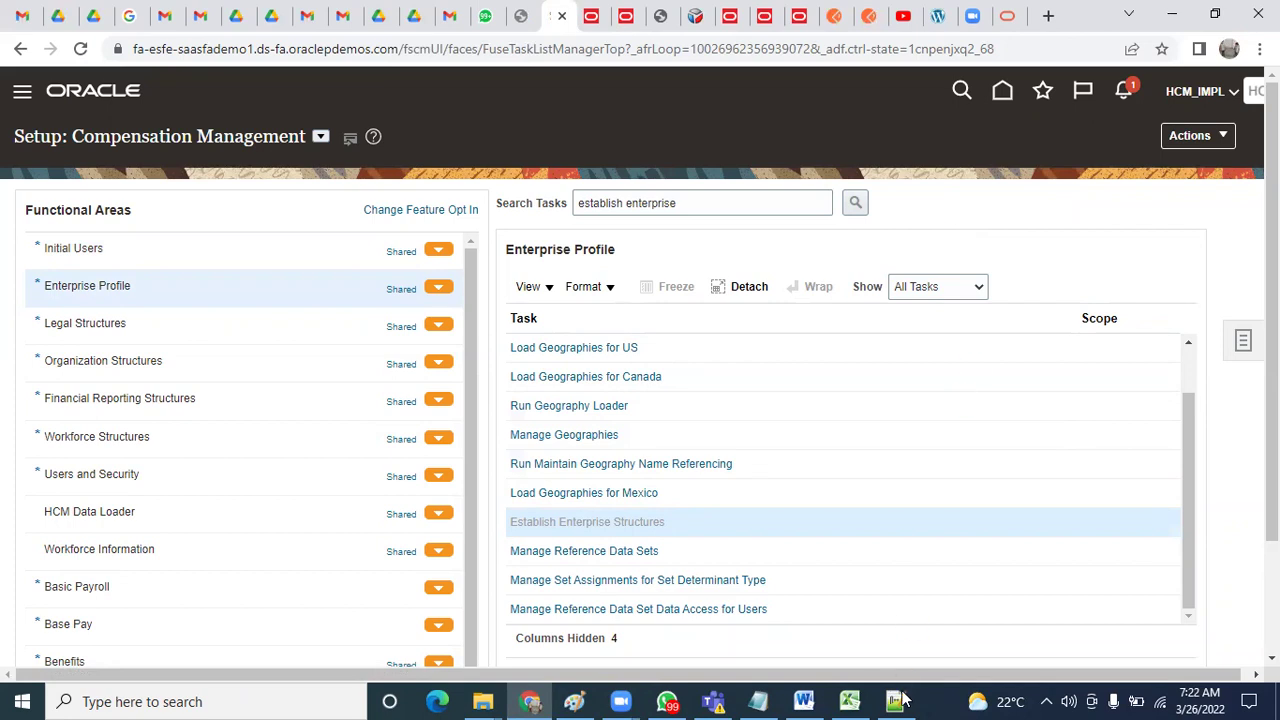
# Step: Show the file information page for the EBS R12.1 Training workbook in Excel
pyautogui.click(849, 701)
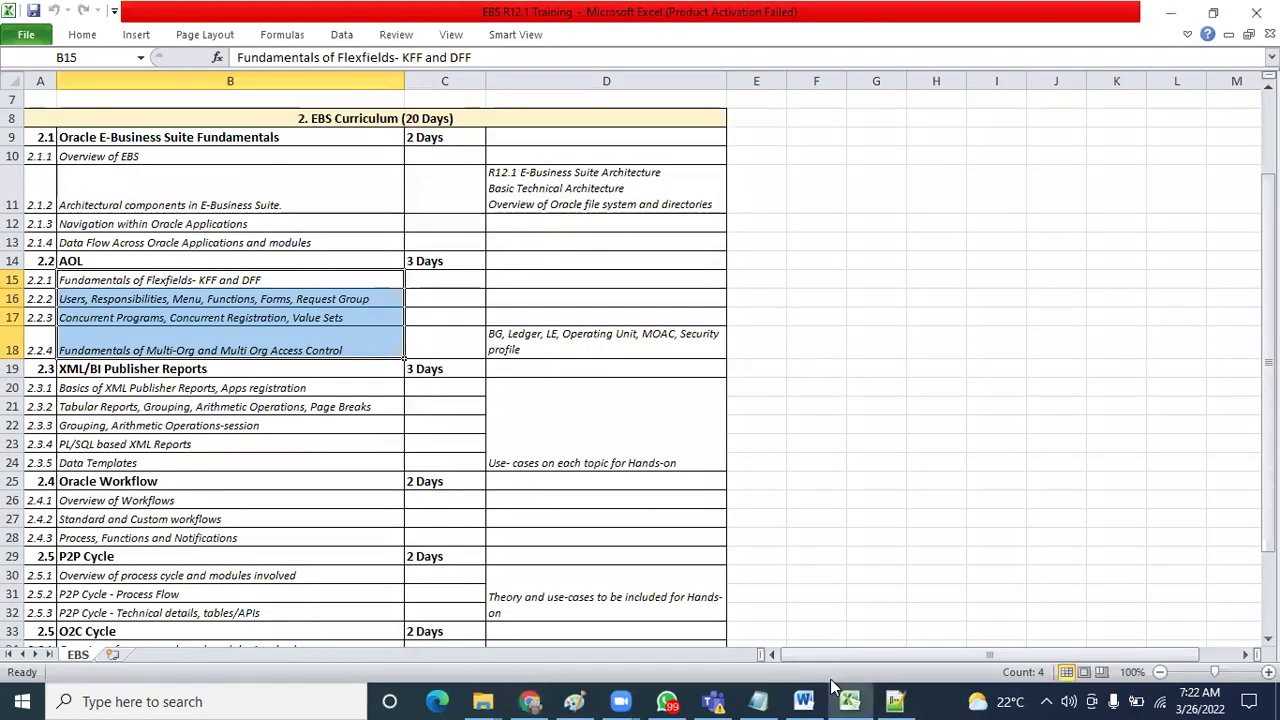
pyautogui.click(158, 186)
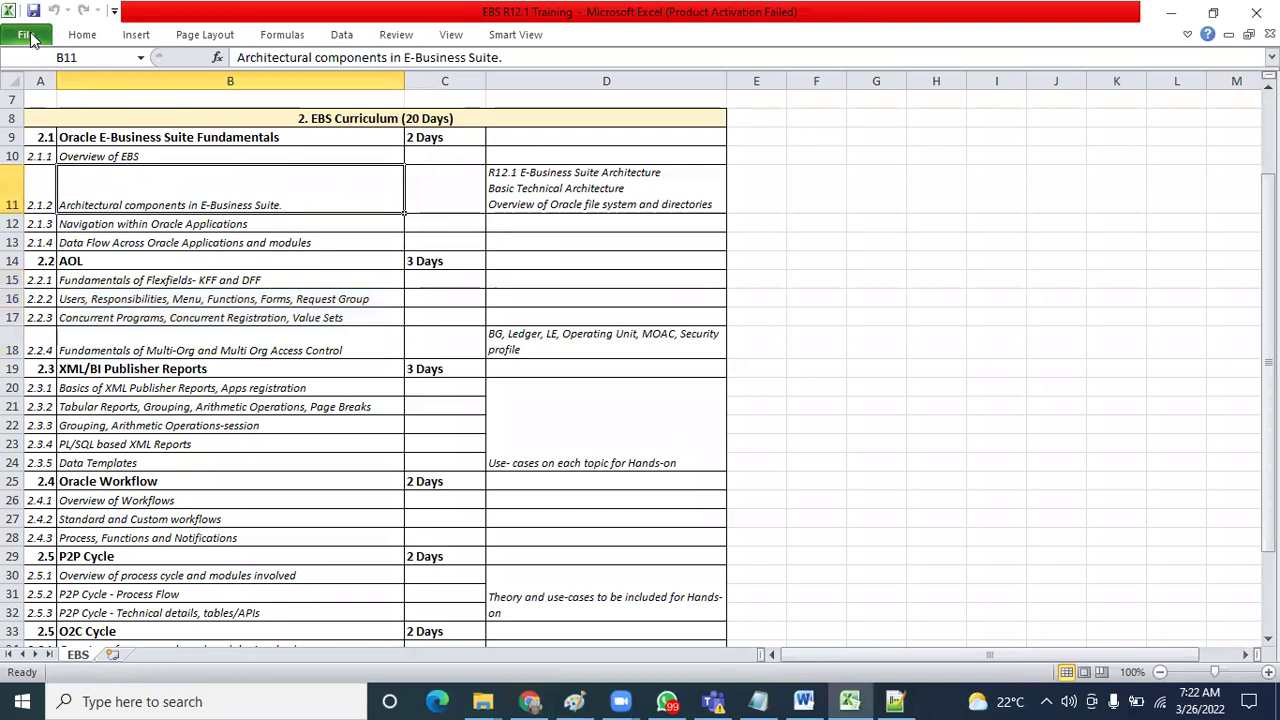
pyautogui.click(30, 36)
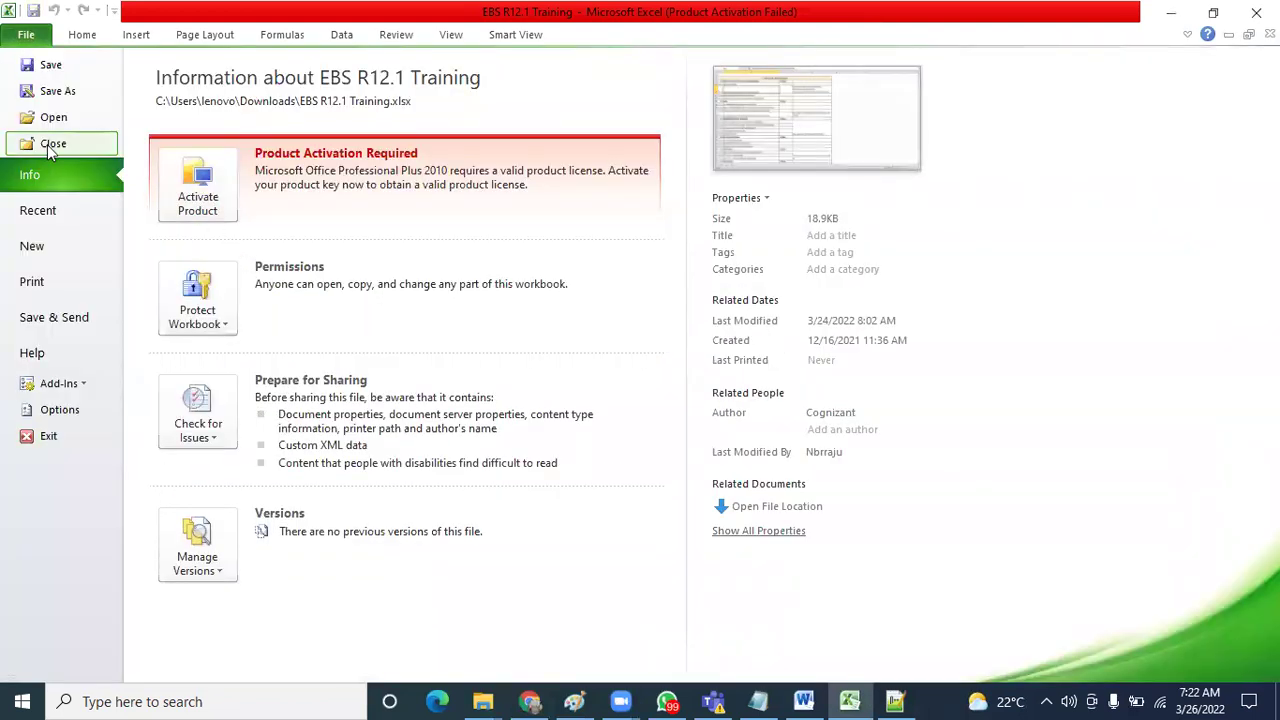
# Step: Open Oracle_Fusion_Training_HCM_2022_FEB_7AM from Recent and review the ESC sheet's Q5:R18 setup block
pyautogui.click(46, 212)
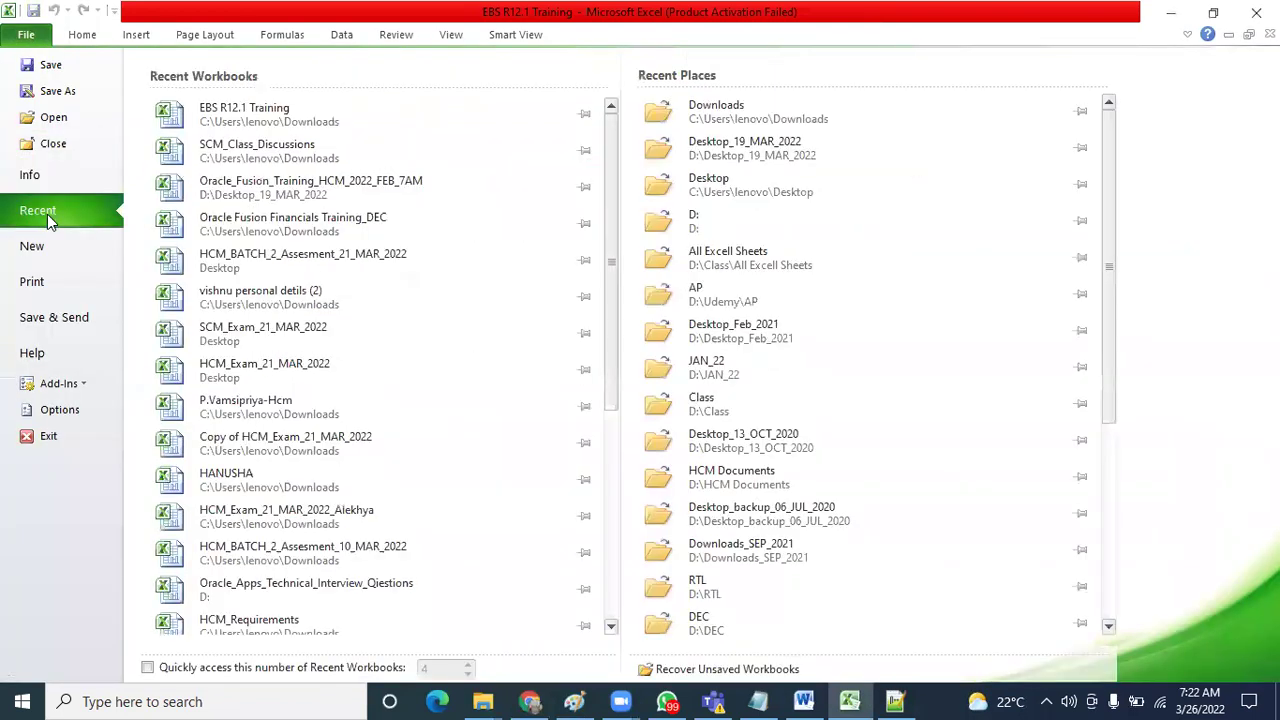
pyautogui.click(253, 187)
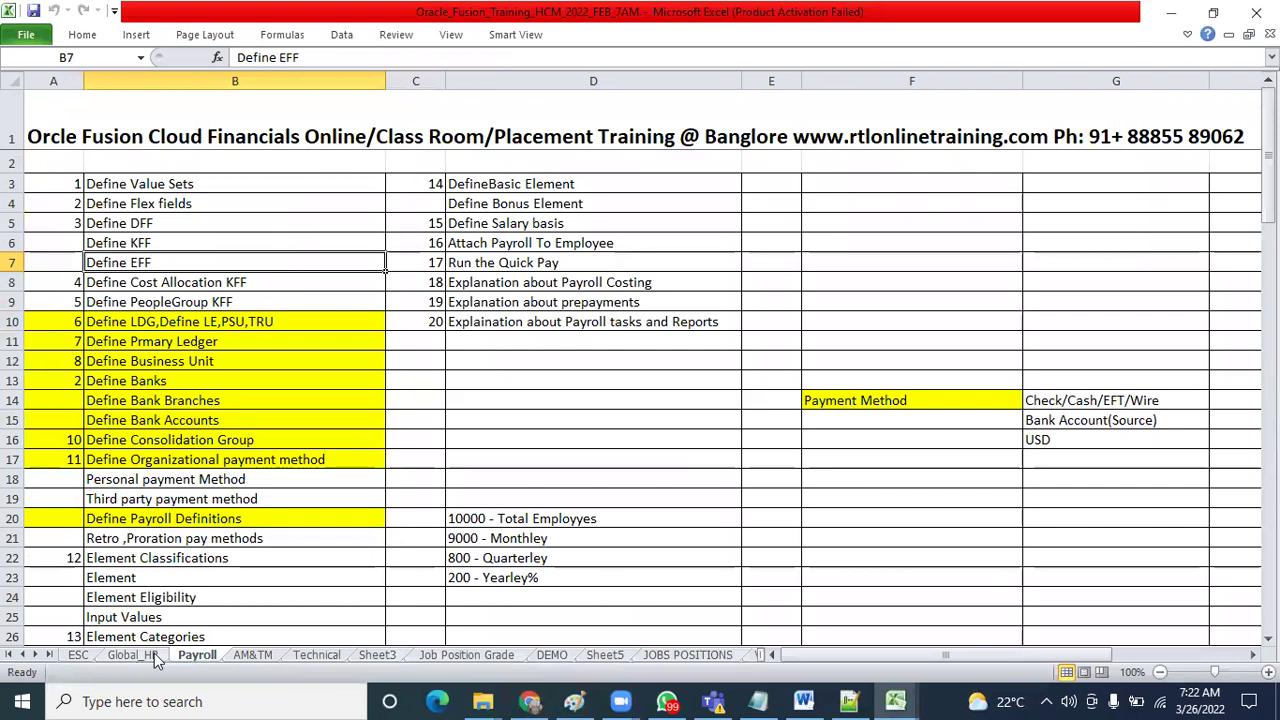
pyautogui.click(78, 655)
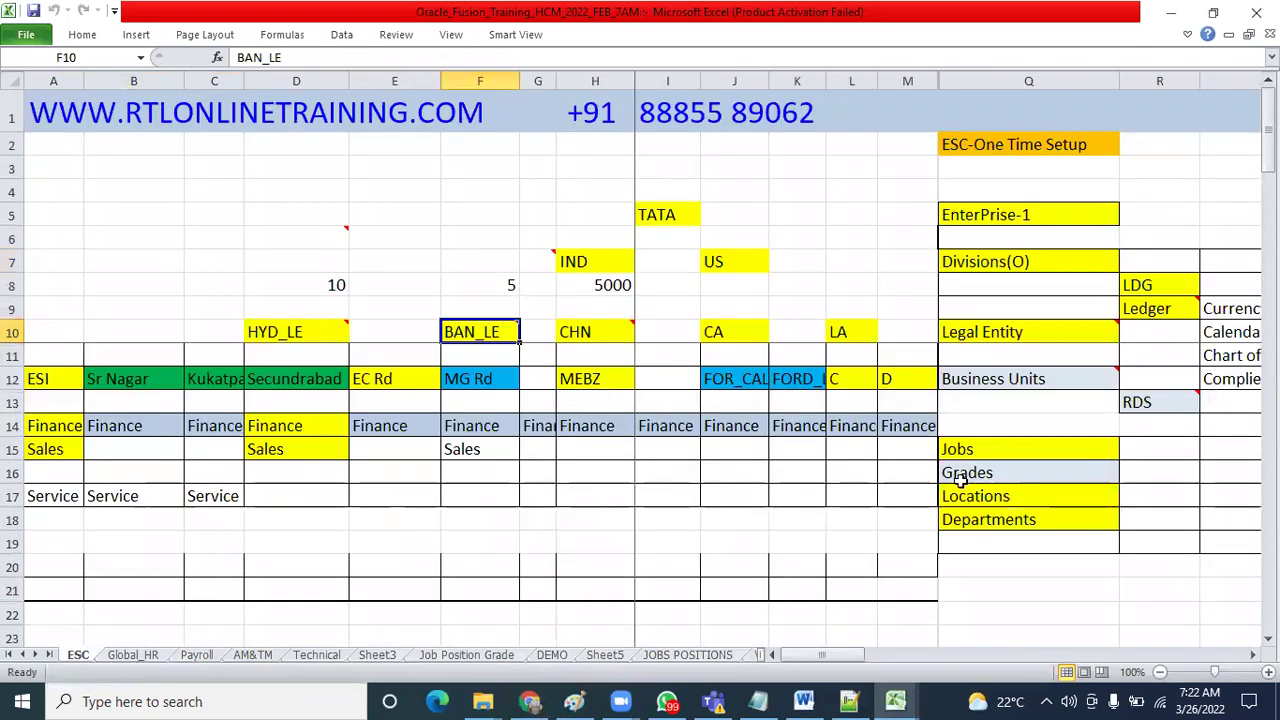
pyautogui.moveTo(1044, 213); pyautogui.dragTo(1166, 519)
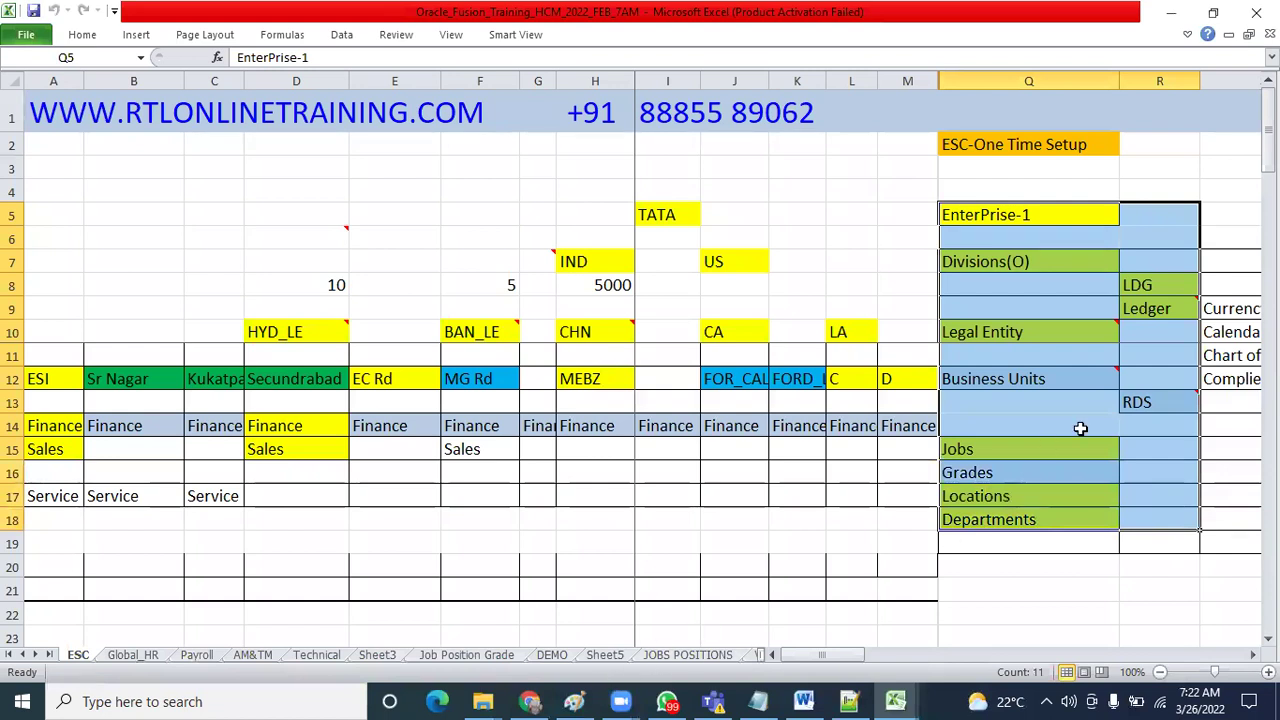
pyautogui.click(1047, 449)
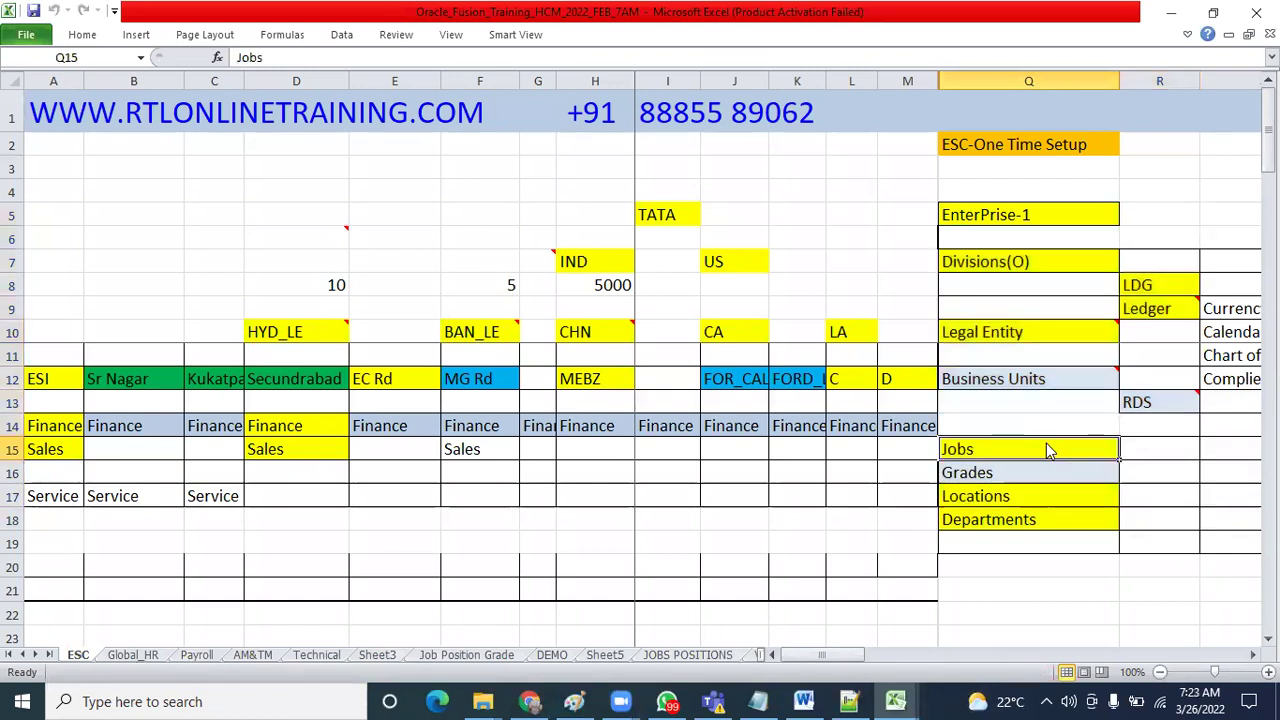
pyautogui.click(1138, 400)
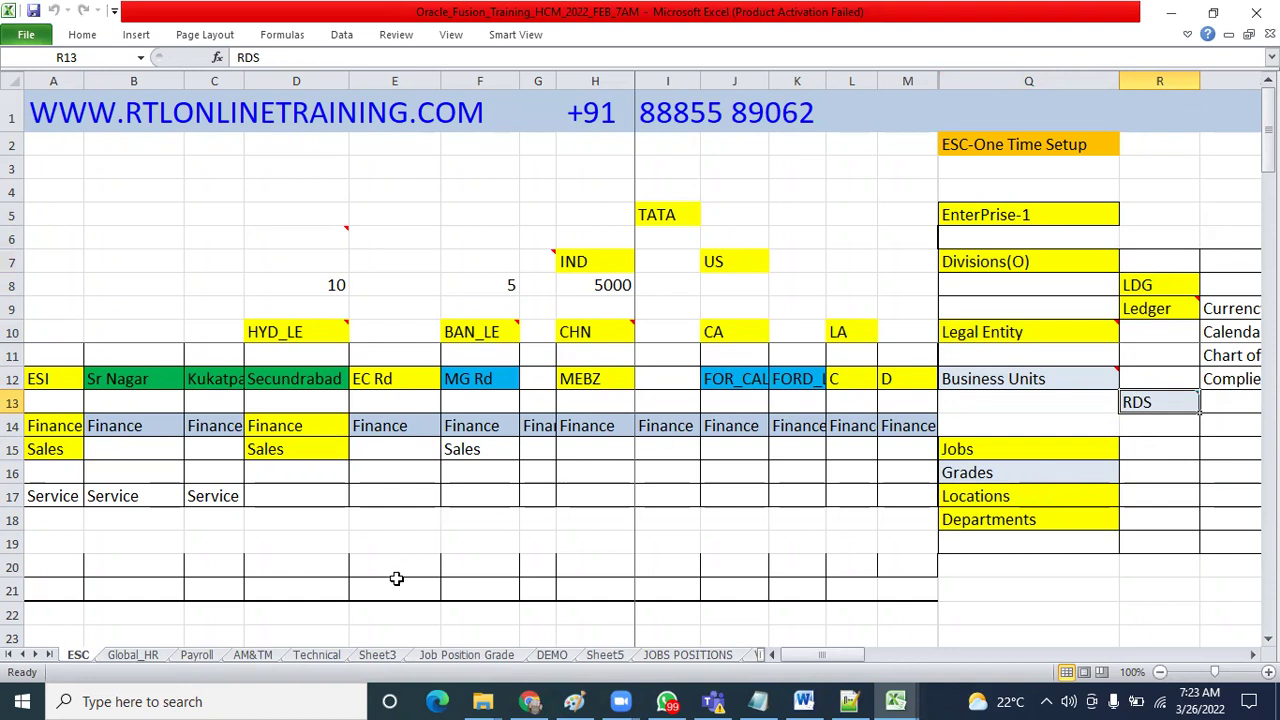
pyautogui.click(531, 701)
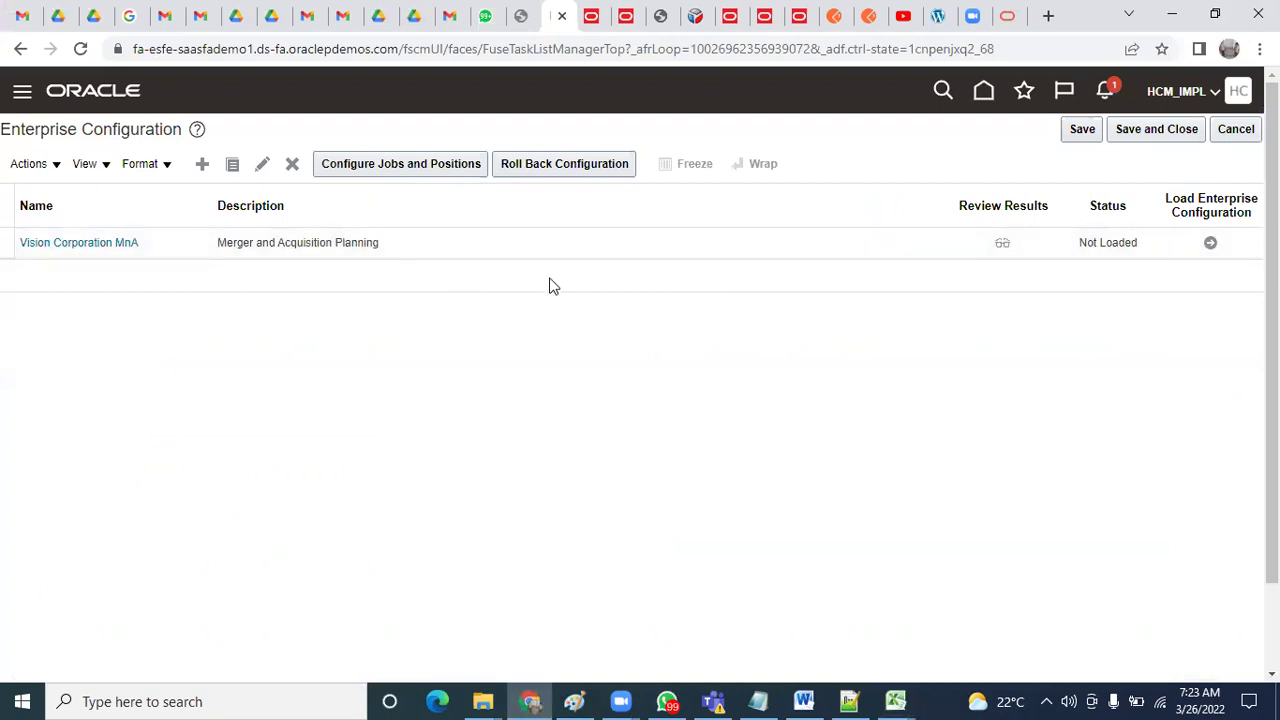
# Step: Select the Vision Corporation MnA enterprise configuration
pyautogui.click(564, 243)
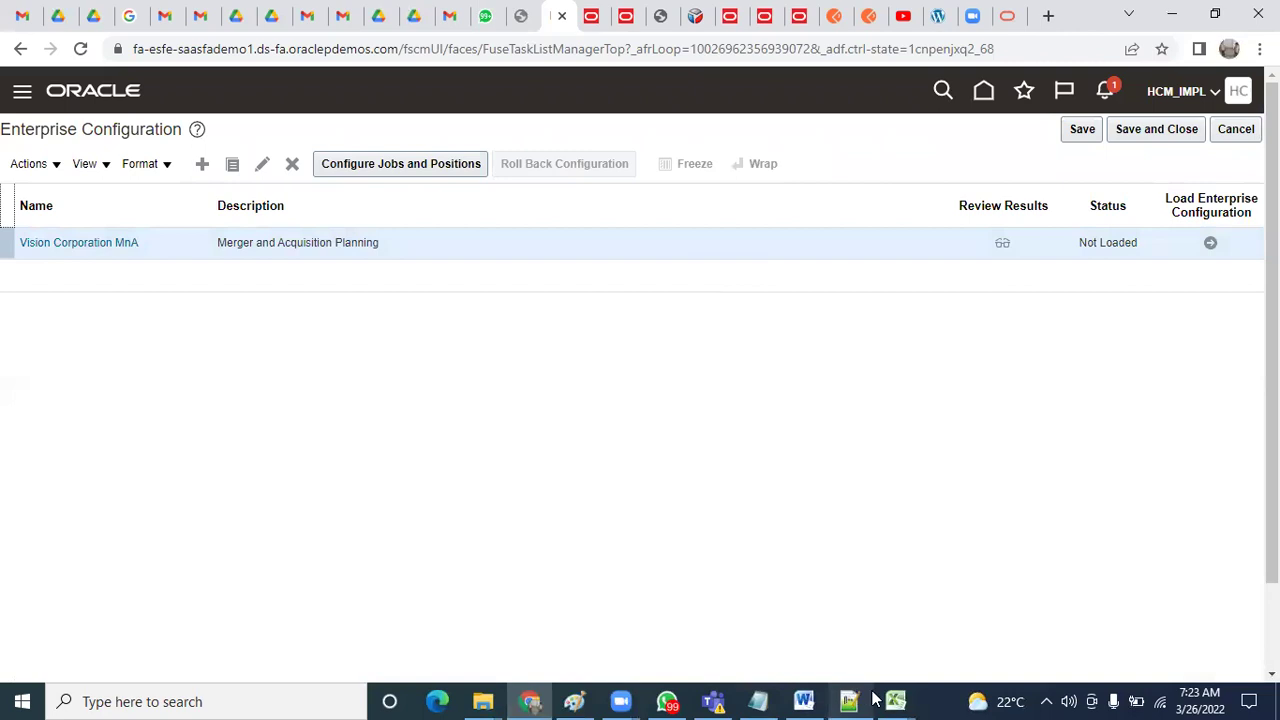
# Step: On the Global_HR sheet, review Define LDG, Define Legal Entities, Legal Employer and Define Positions-Optional
pyautogui.moveTo(893, 700)
pyautogui.click(940, 655)
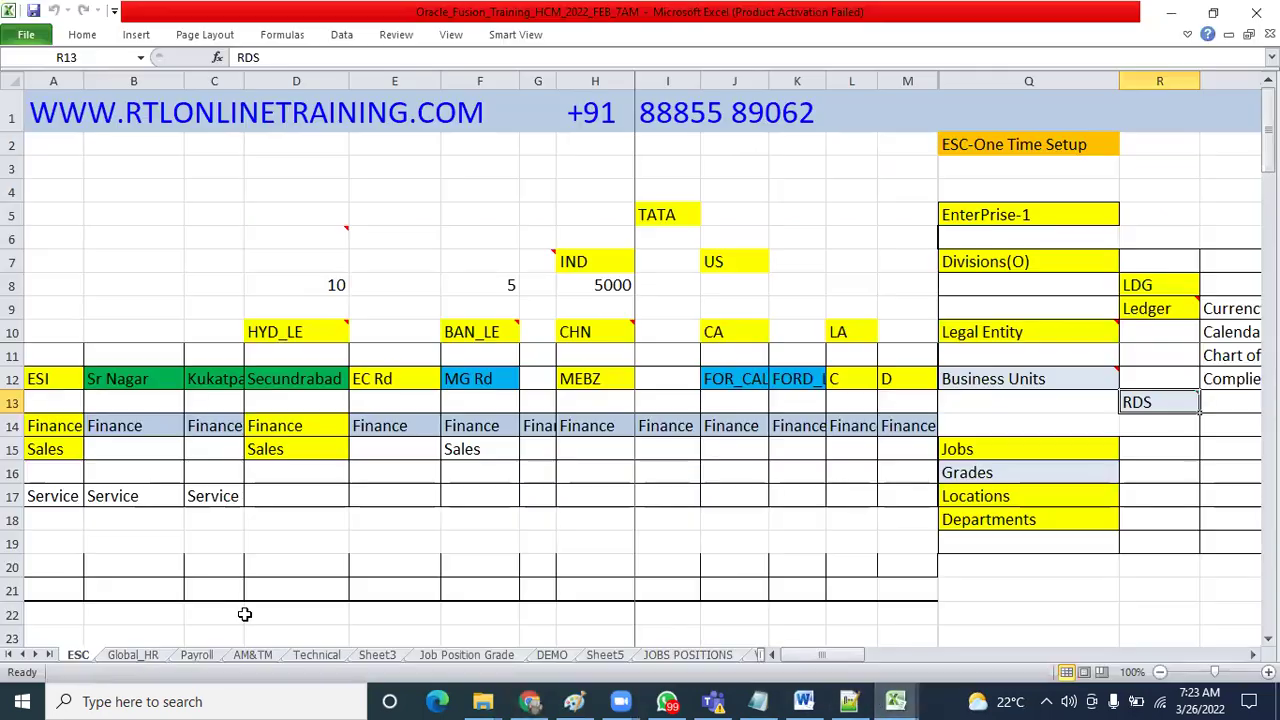
pyautogui.click(138, 658)
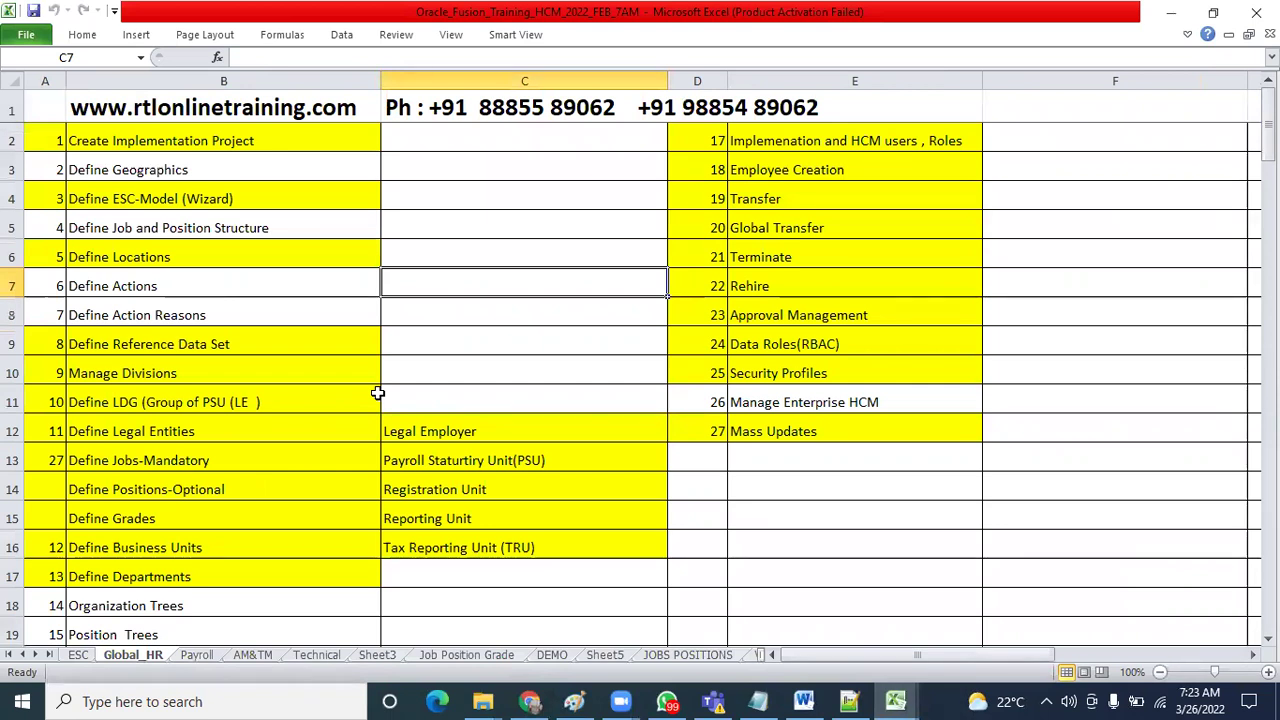
pyautogui.moveTo(60, 410); pyautogui.dragTo(110, 402)
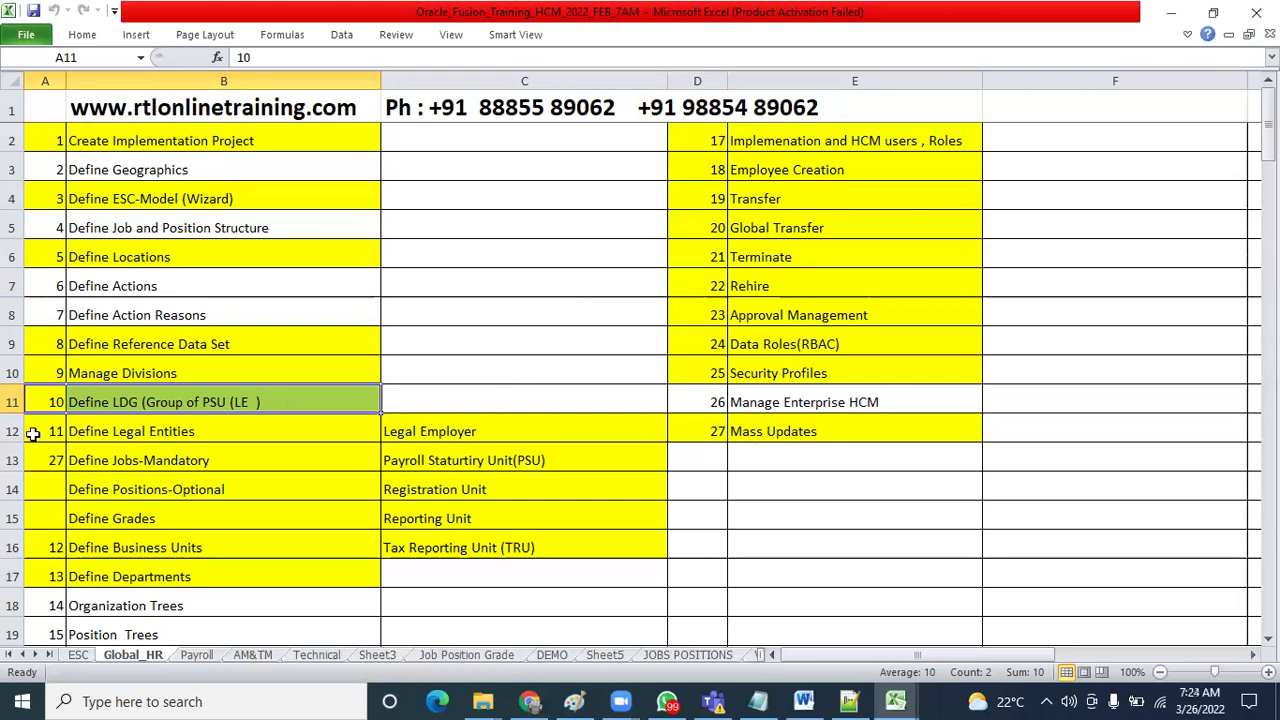
pyautogui.moveTo(36, 434); pyautogui.dragTo(92, 426)
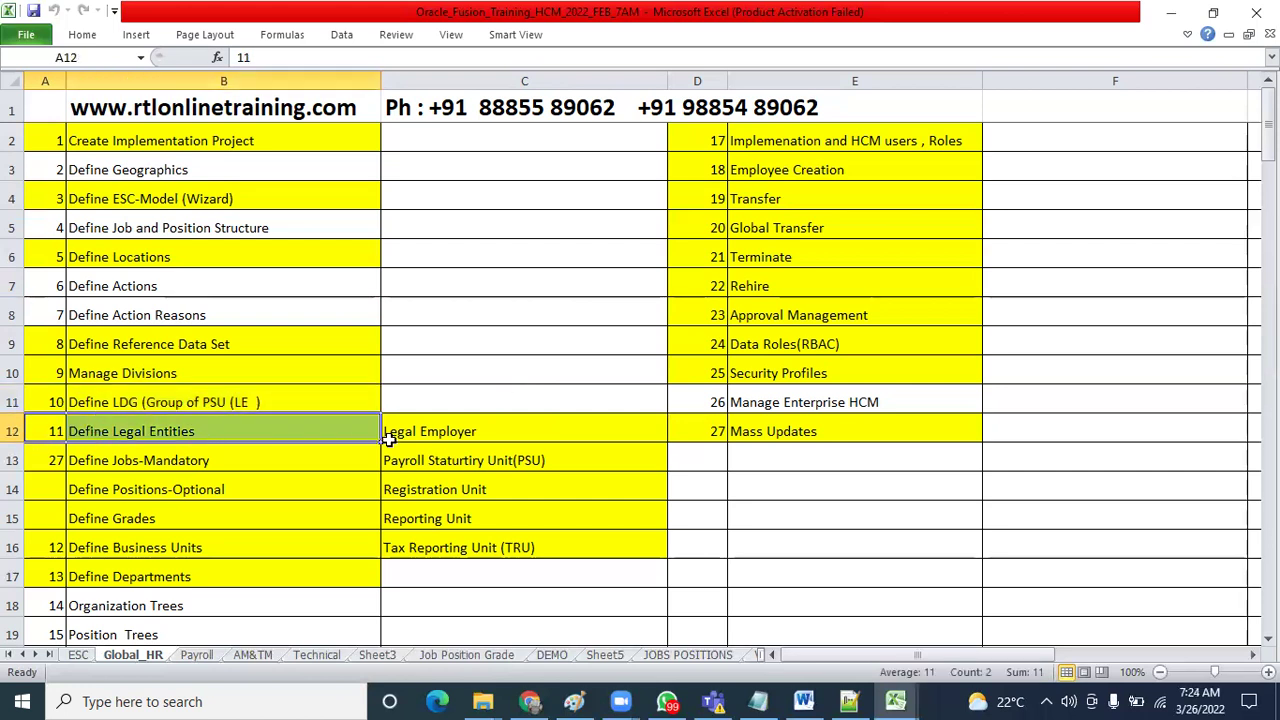
pyautogui.click(512, 429)
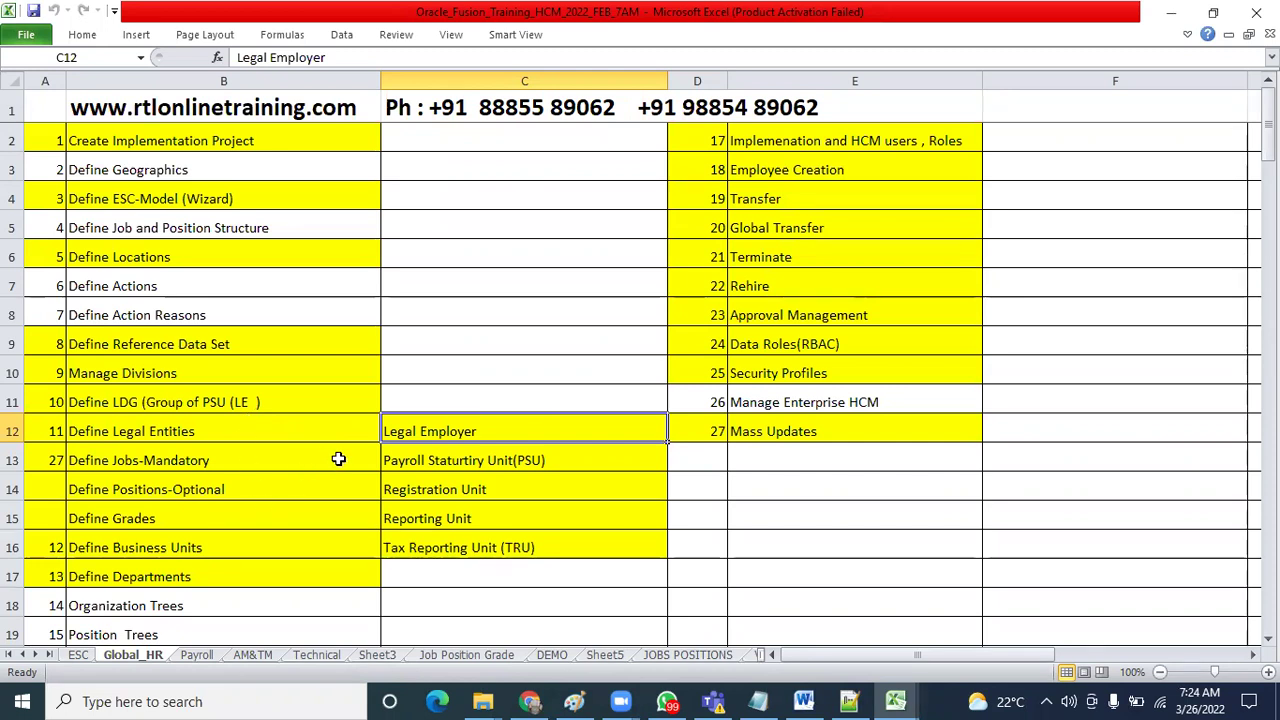
pyautogui.click(308, 485)
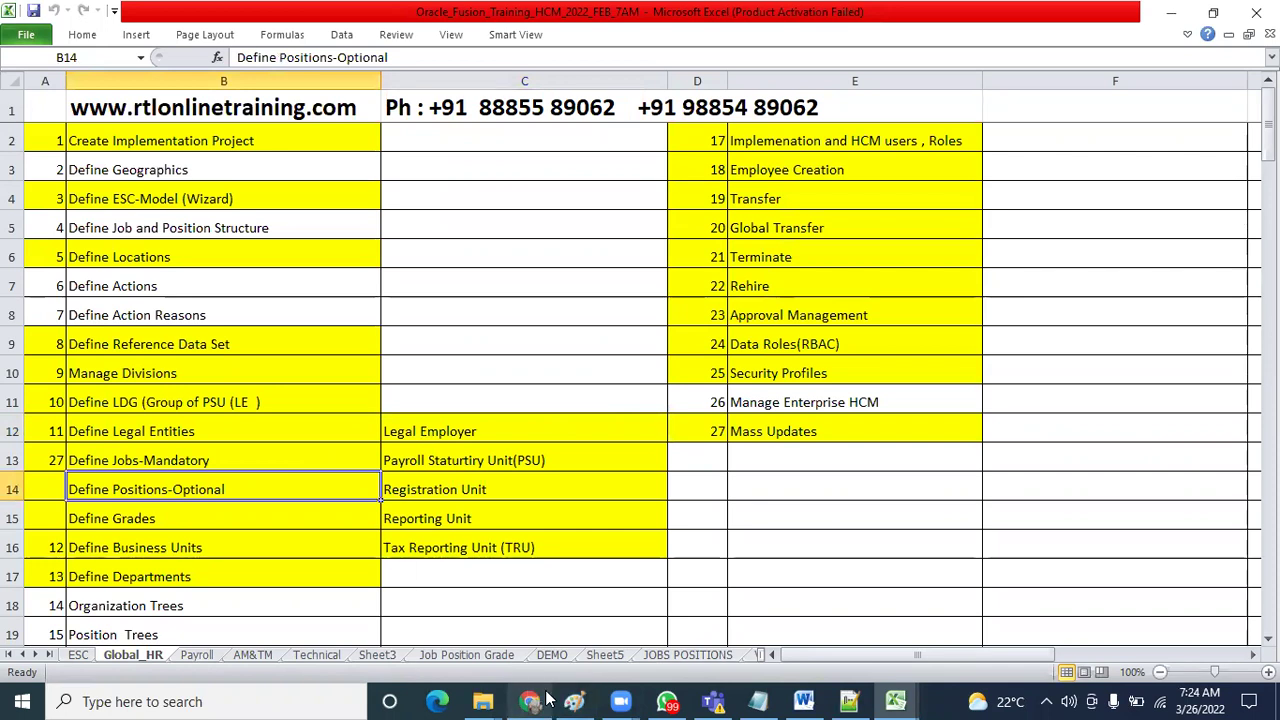
# Step: Review the Global HR notes' first three lines, the ESC documents line and the Workforce Structure Configuration line
pyautogui.click(848, 700)
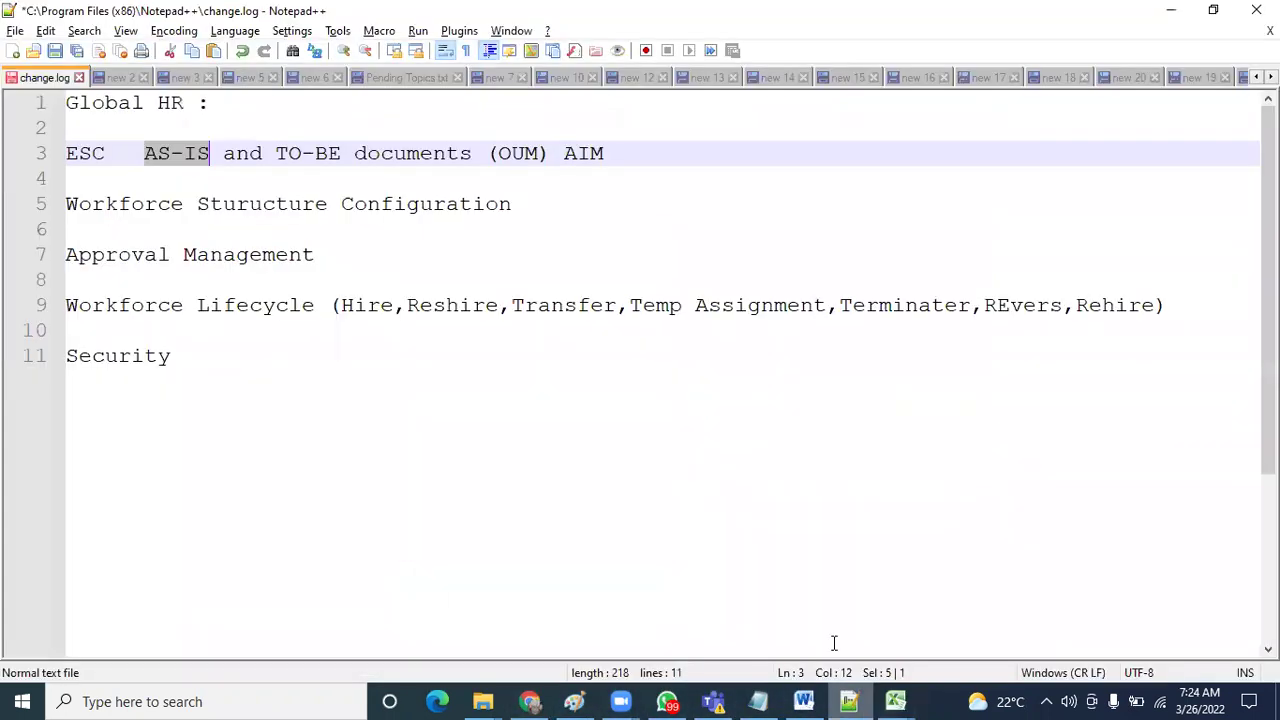
pyautogui.moveTo(703, 160); pyautogui.dragTo(56, 103)
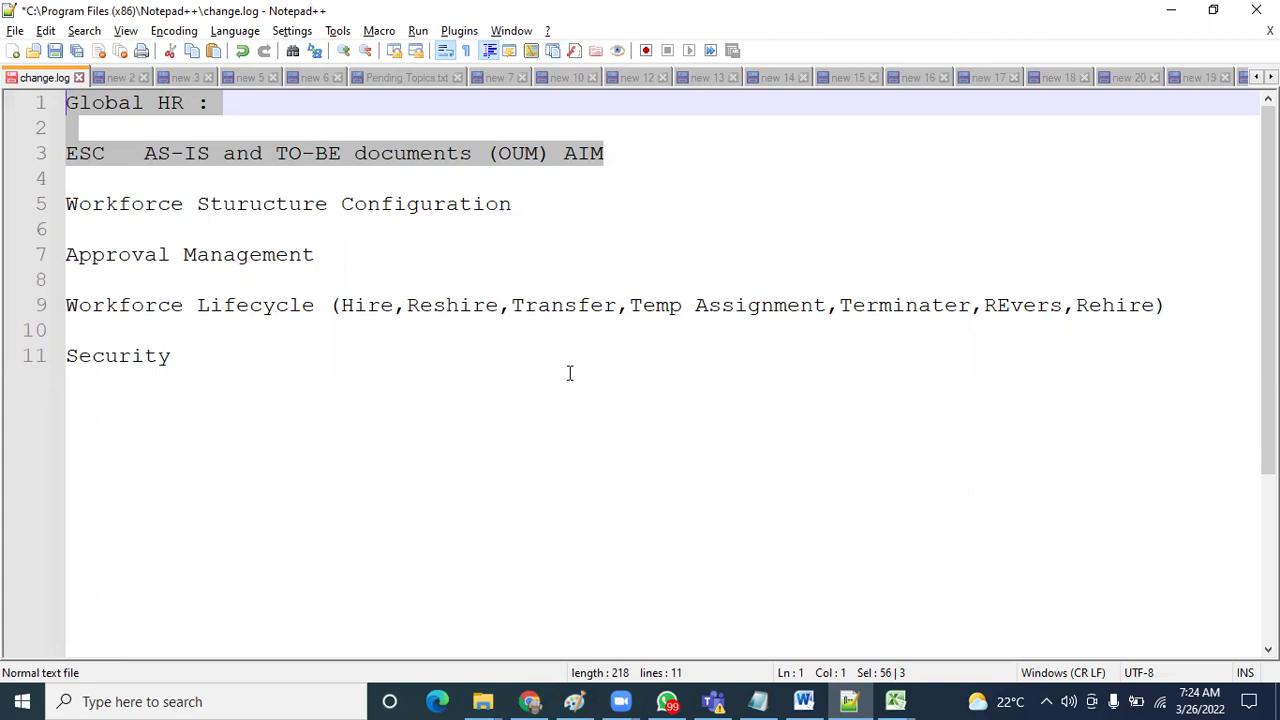
pyautogui.click(643, 154)
pyautogui.moveTo(686, 154); pyautogui.dragTo(8, 112)
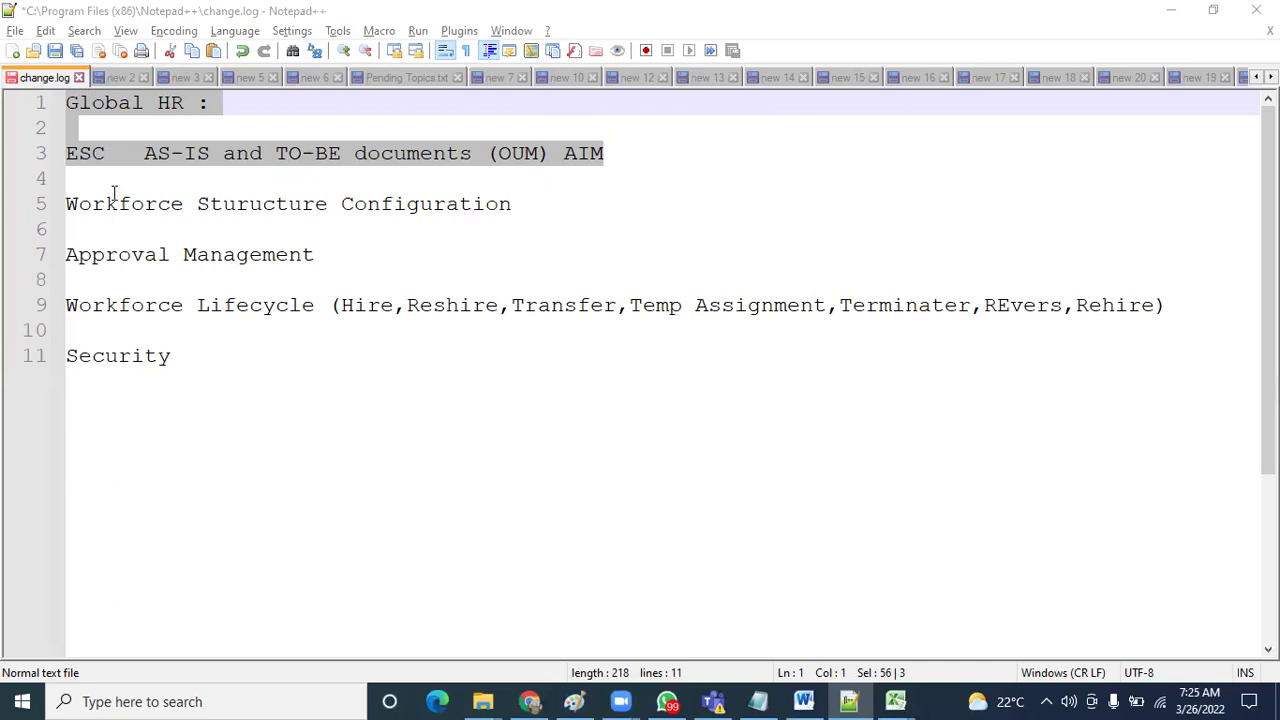
pyautogui.press('Down')
pyautogui.press('Down')
pyautogui.press('Down')
pyautogui.press('Down')
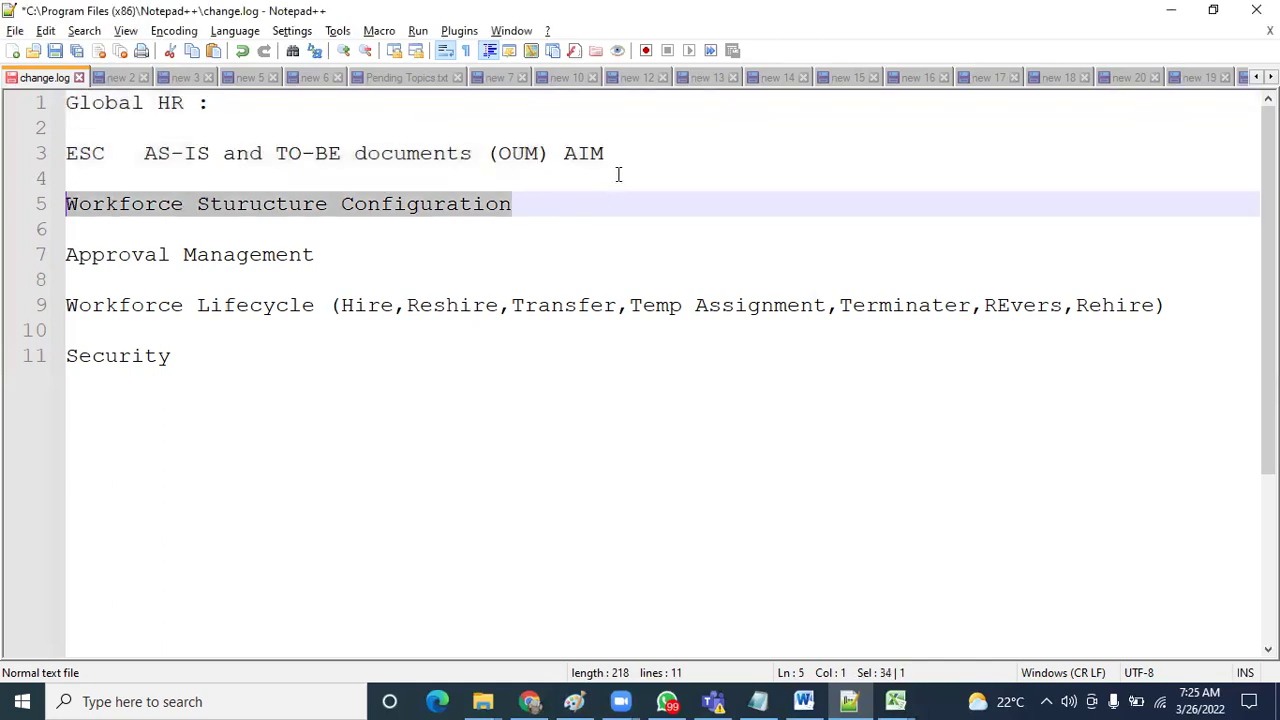
pyautogui.moveTo(617, 155); pyautogui.dragTo(60, 155)
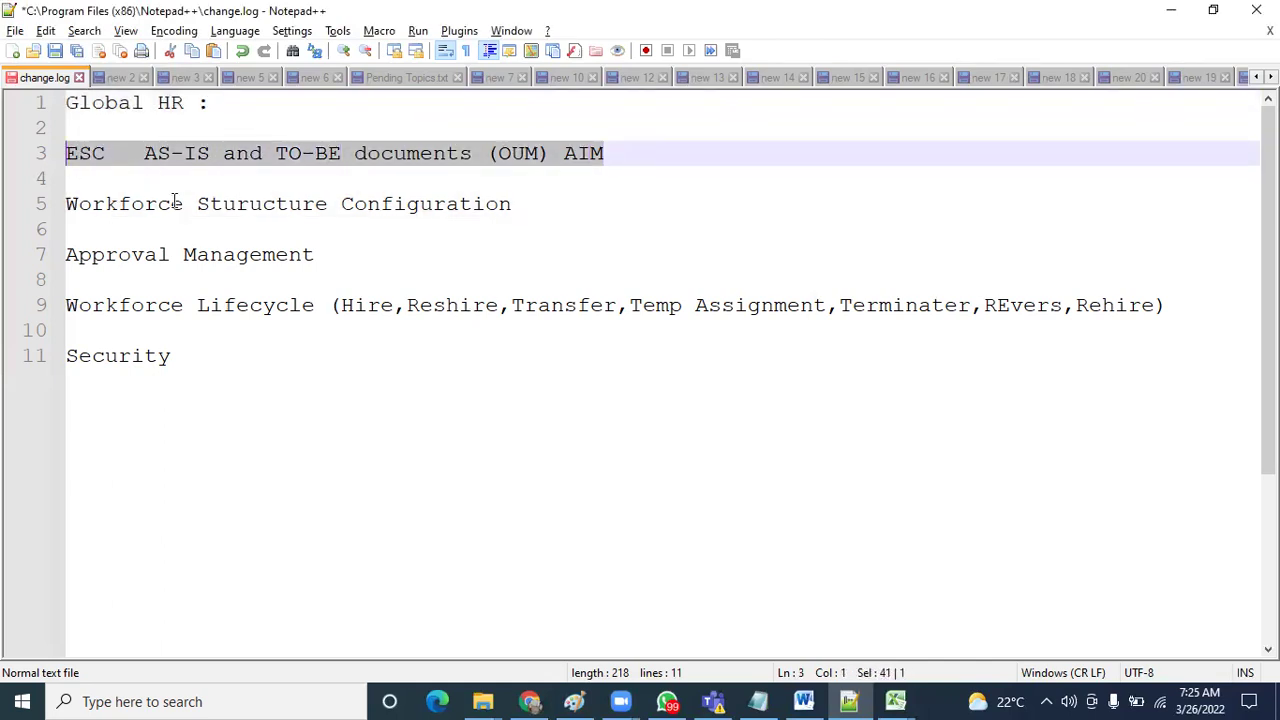
pyautogui.moveTo(512, 204); pyautogui.dragTo(40, 195)
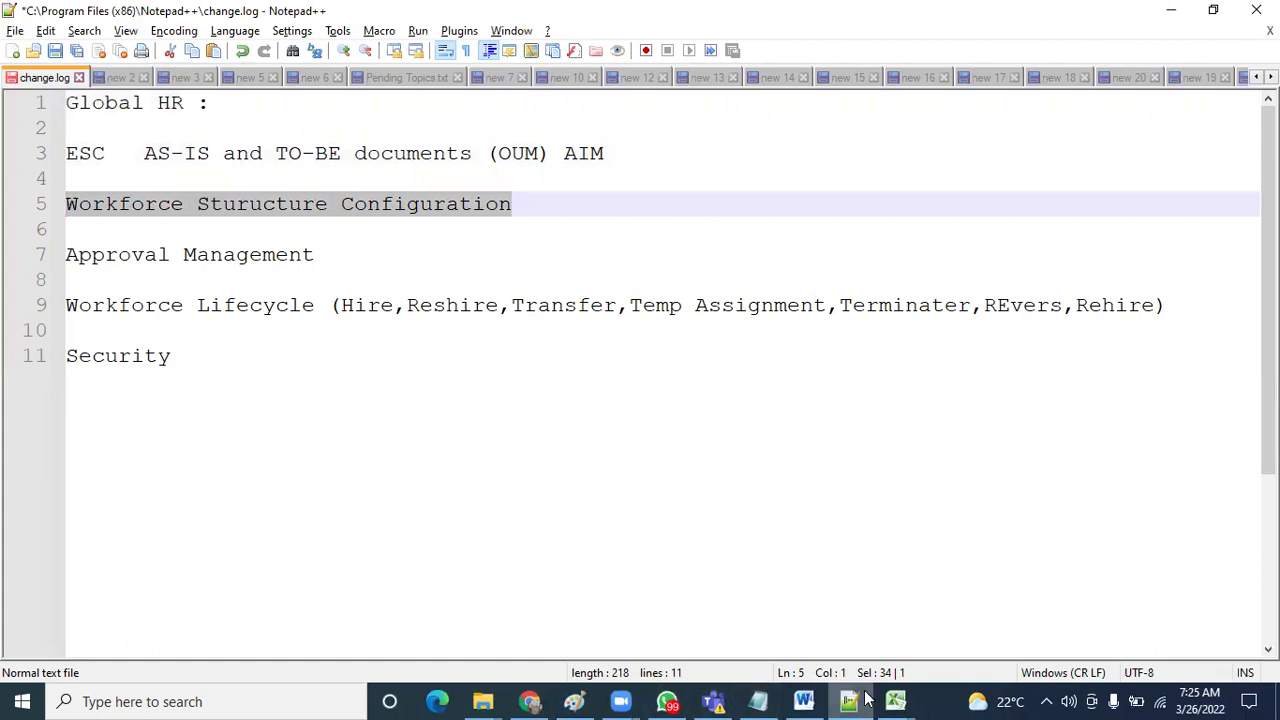
pyautogui.moveTo(895, 701)
pyautogui.click(940, 650)
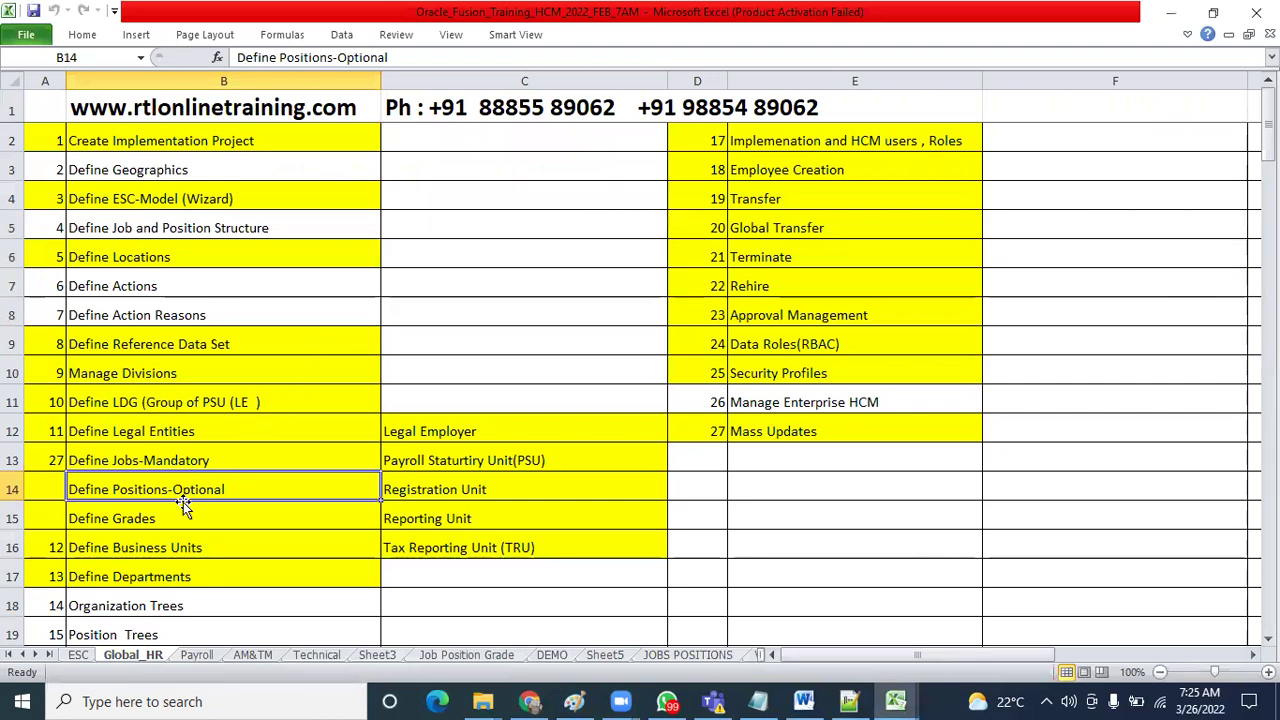
# Step: Set No Fill on rows A13:B15 (Jobs to Grades), A17:B17 (Departments) and A6:B6 (Locations)
pyautogui.moveTo(25, 460); pyautogui.dragTo(135, 520)
pyautogui.click(84, 36)
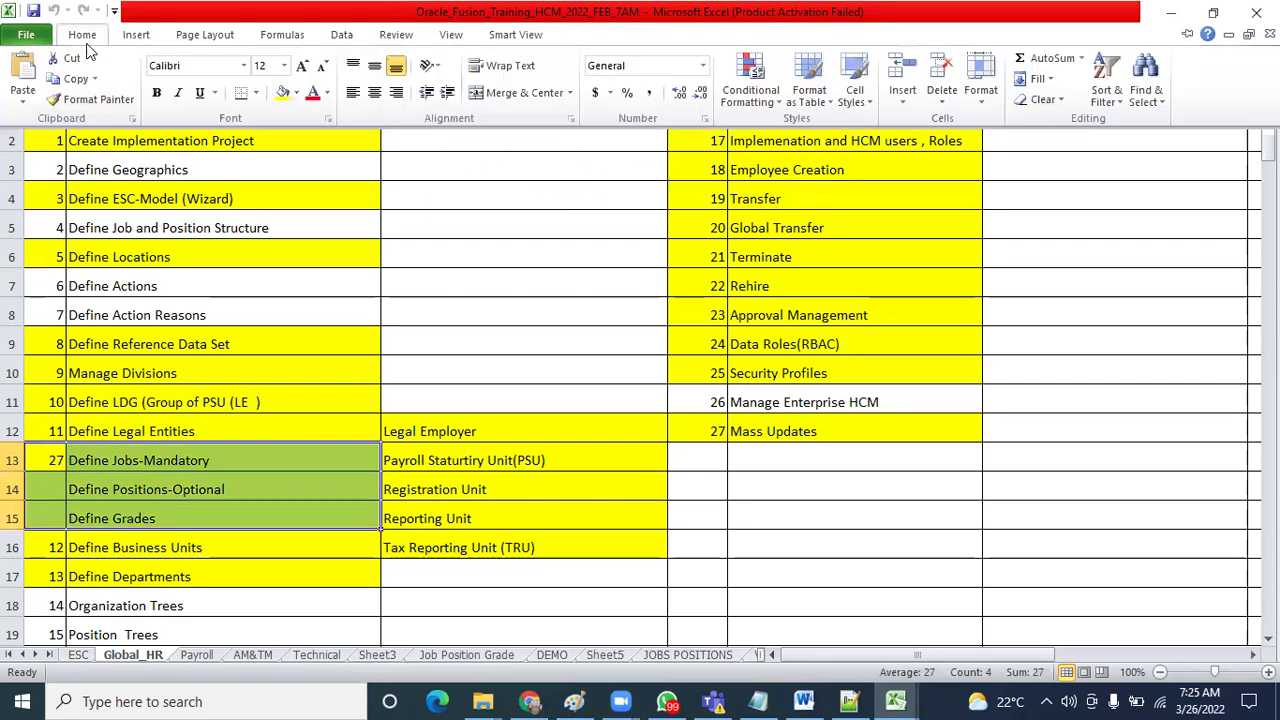
pyautogui.click(295, 93)
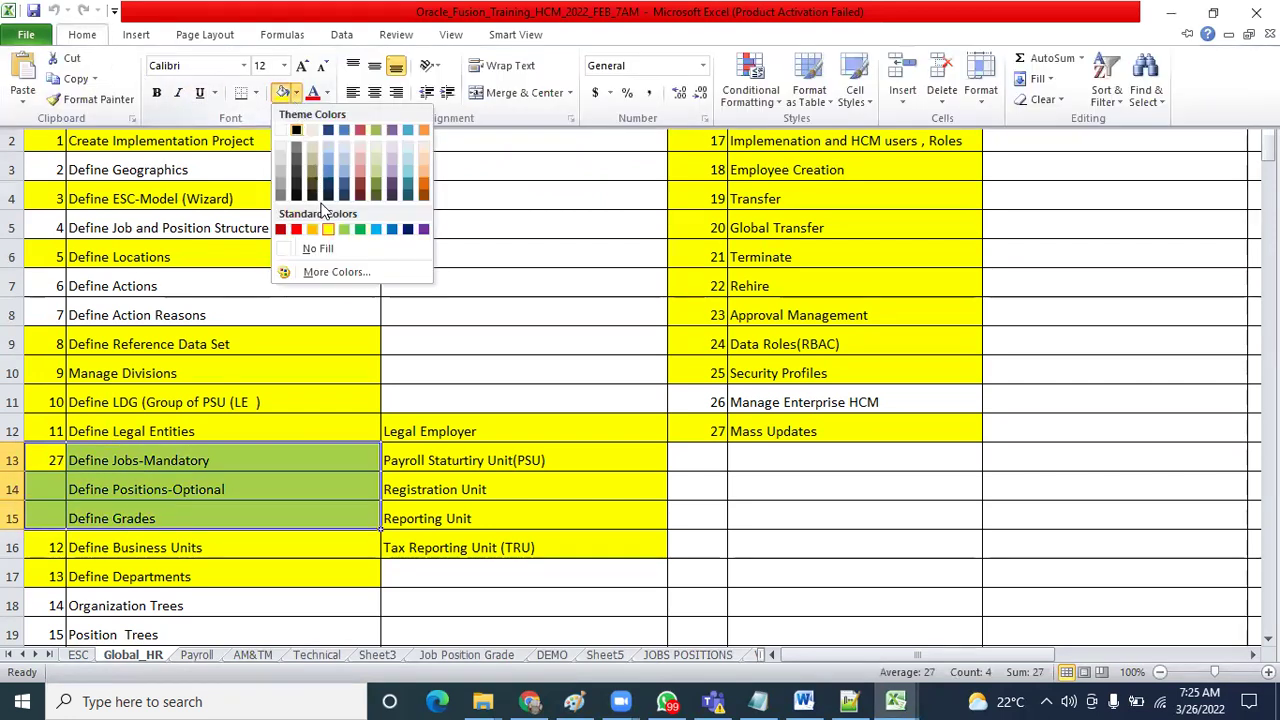
pyautogui.click(318, 249)
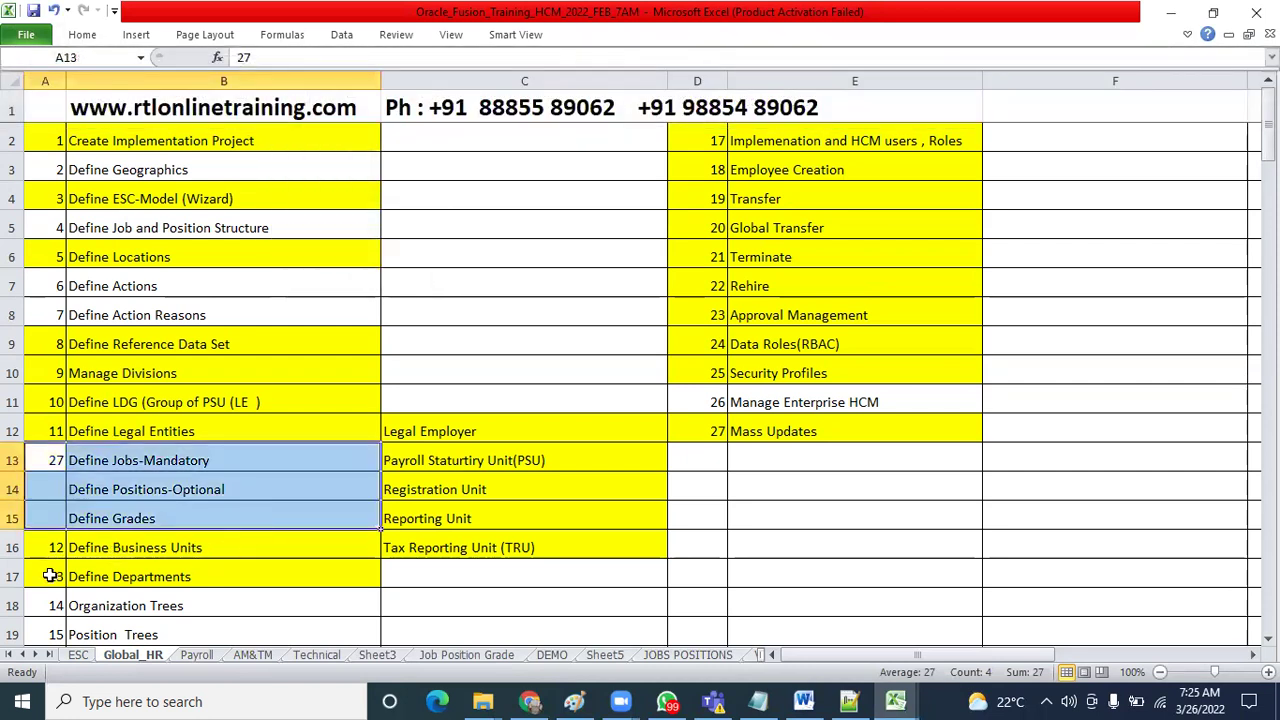
pyautogui.moveTo(57, 576); pyautogui.dragTo(145, 576)
pyautogui.click(82, 34)
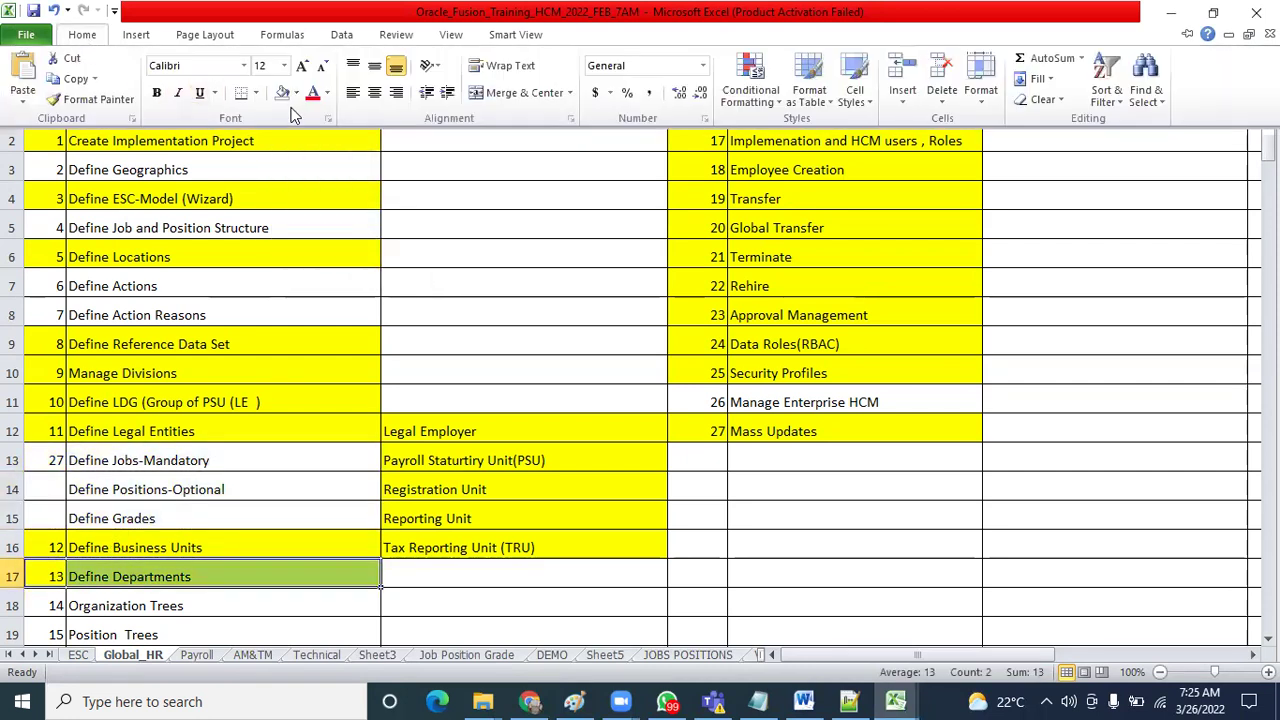
pyautogui.click(283, 93)
pyautogui.moveTo(60, 260); pyautogui.dragTo(146, 258)
pyautogui.click(82, 34)
pyautogui.click(283, 93)
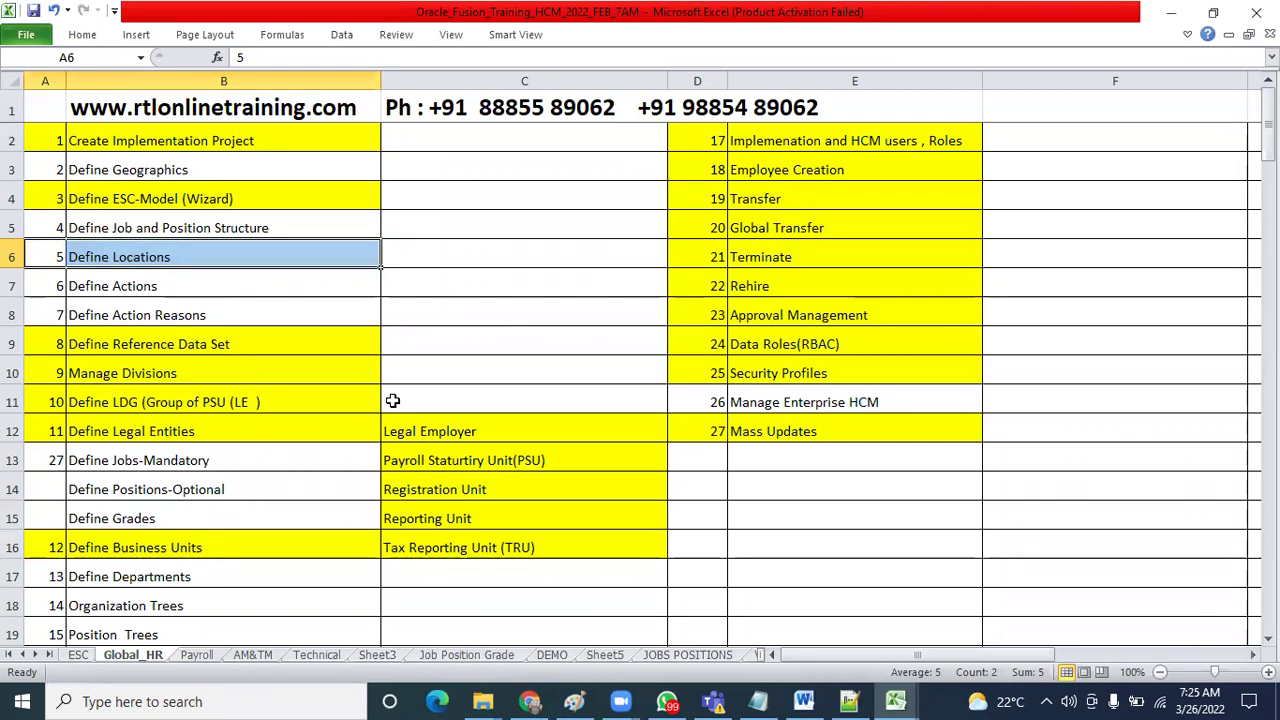
pyautogui.moveTo(58, 462); pyautogui.dragTo(75, 460)
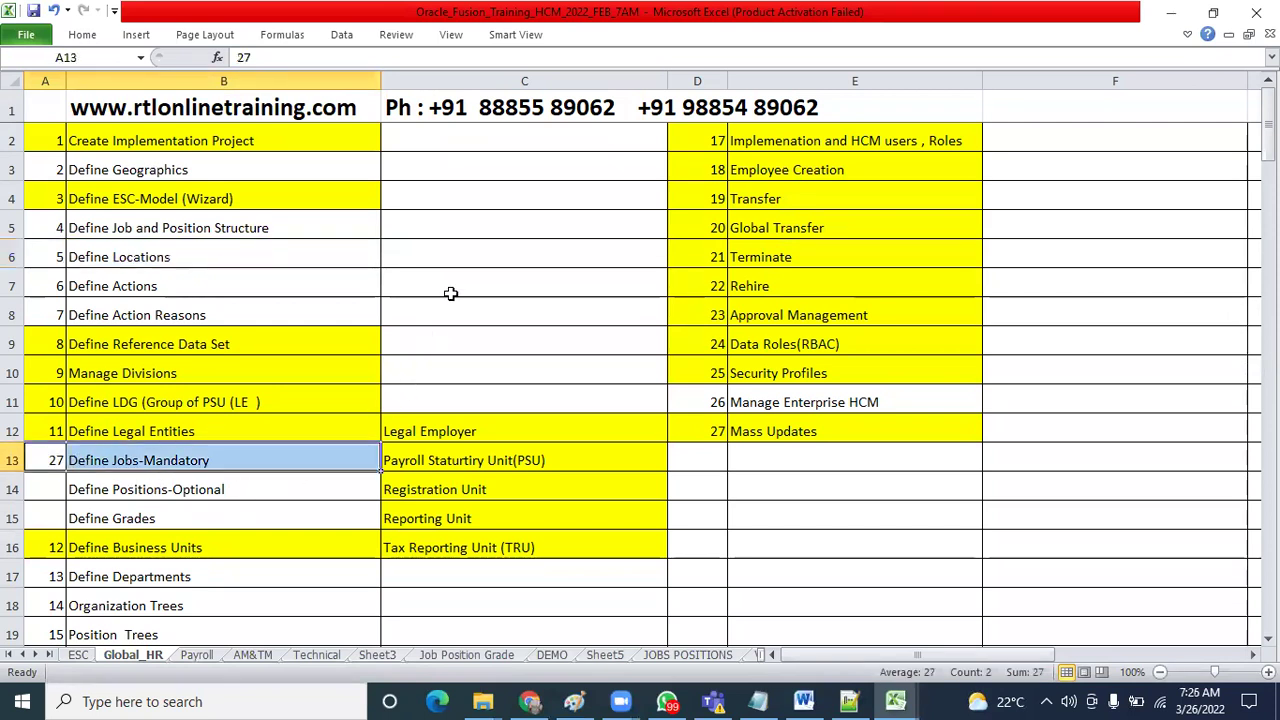
pyautogui.click(107, 488)
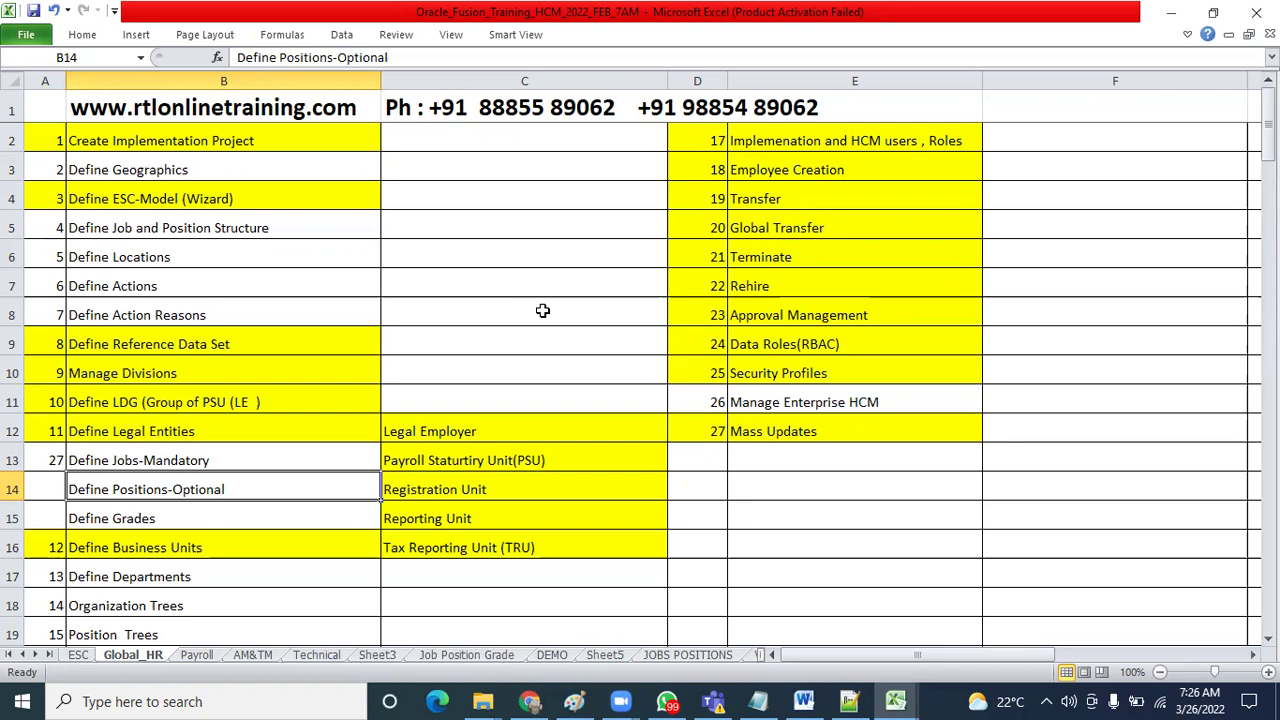
pyautogui.moveTo(58, 460); pyautogui.dragTo(89, 460)
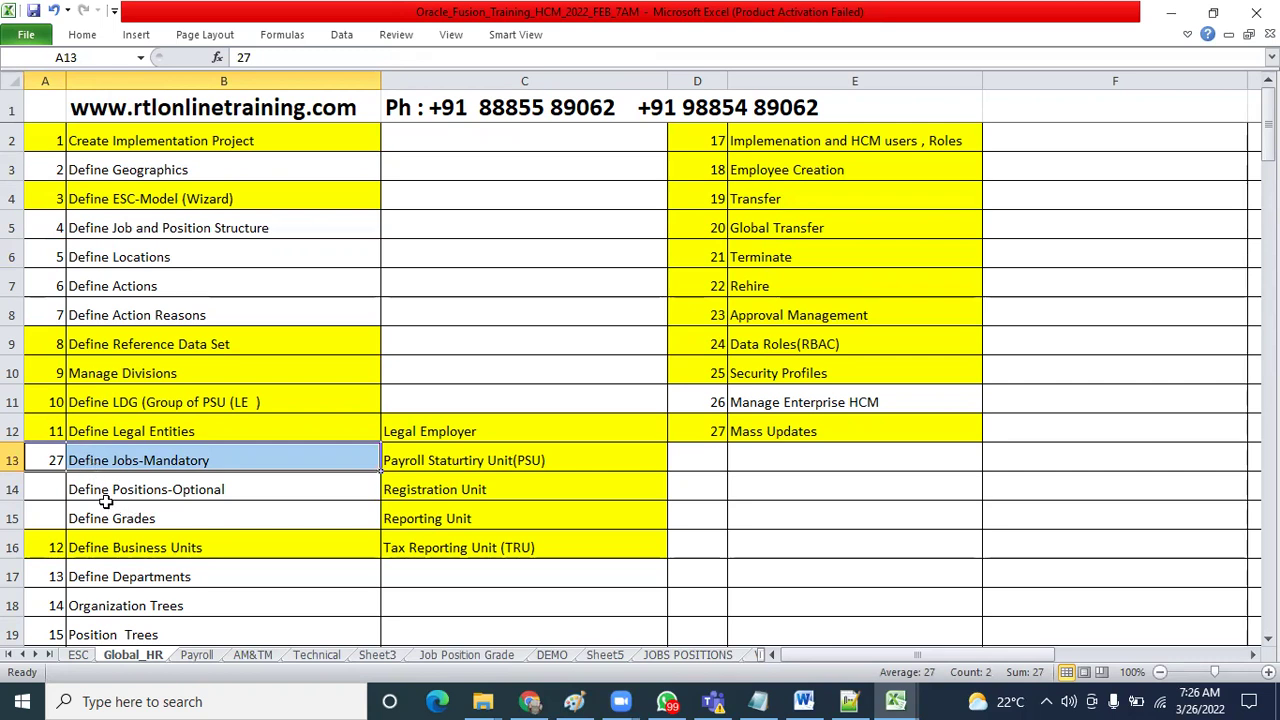
pyautogui.moveTo(60, 490); pyautogui.dragTo(99, 491)
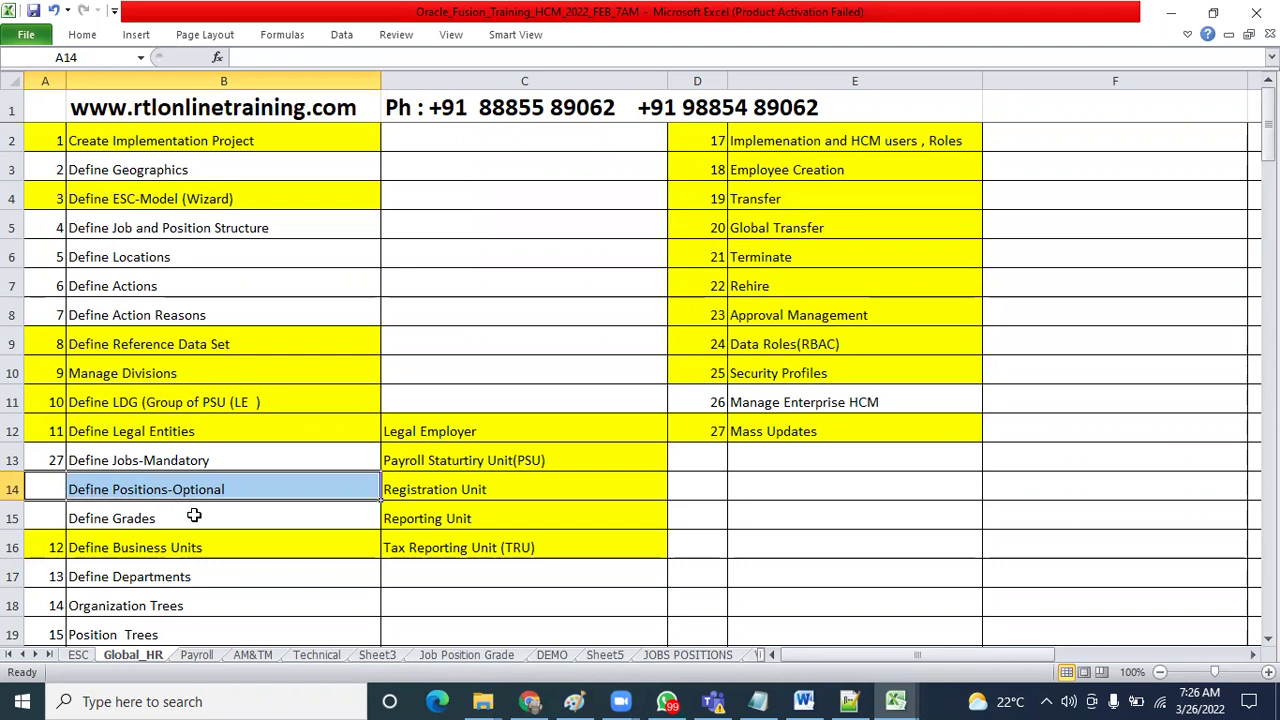
# Step: Check the now-unfilled Define Grades, Define Departments and Define Locations rows
pyautogui.moveTo(42, 517); pyautogui.dragTo(89, 518)
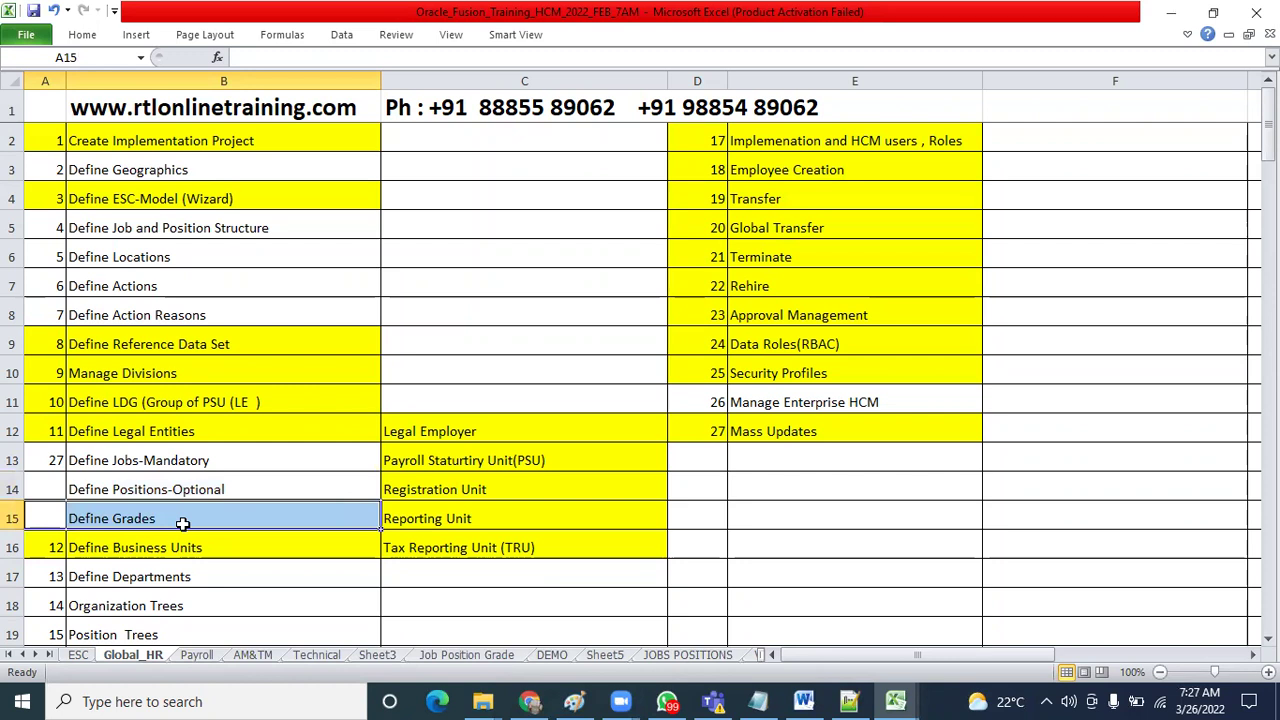
pyautogui.moveTo(36, 578); pyautogui.dragTo(88, 575)
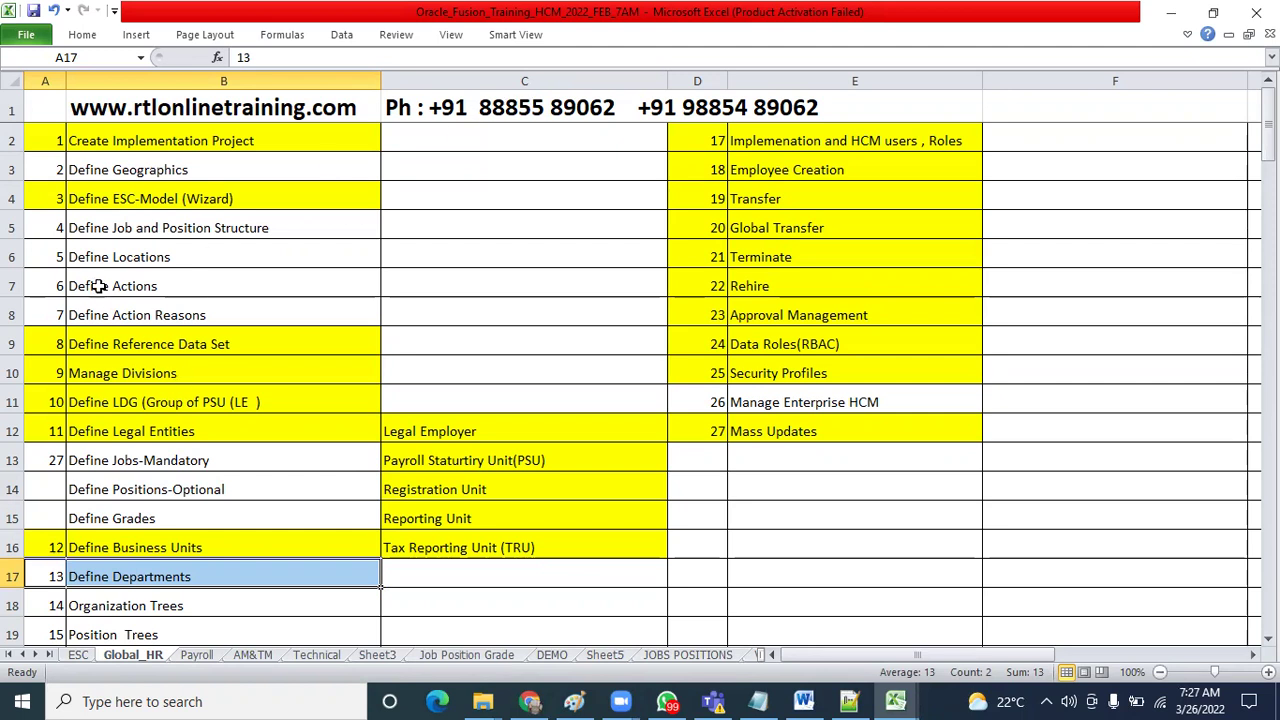
pyautogui.moveTo(54, 257); pyautogui.dragTo(89, 257)
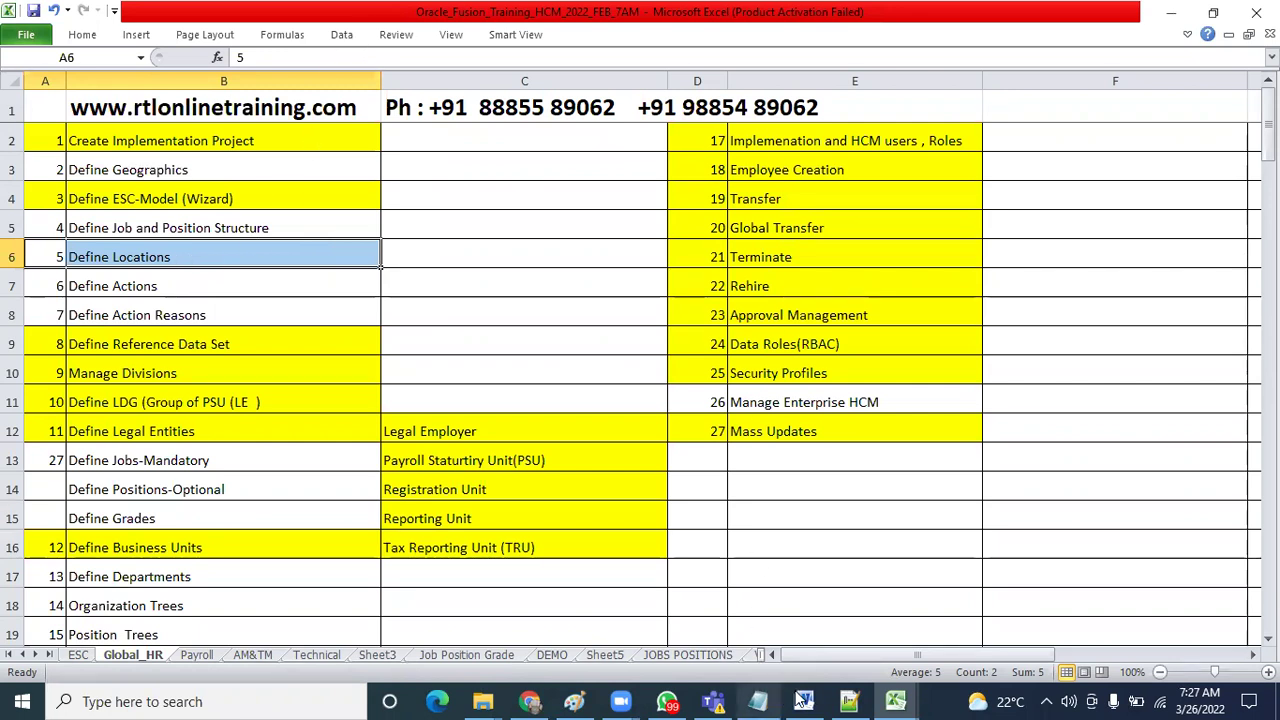
pyautogui.click(849, 701)
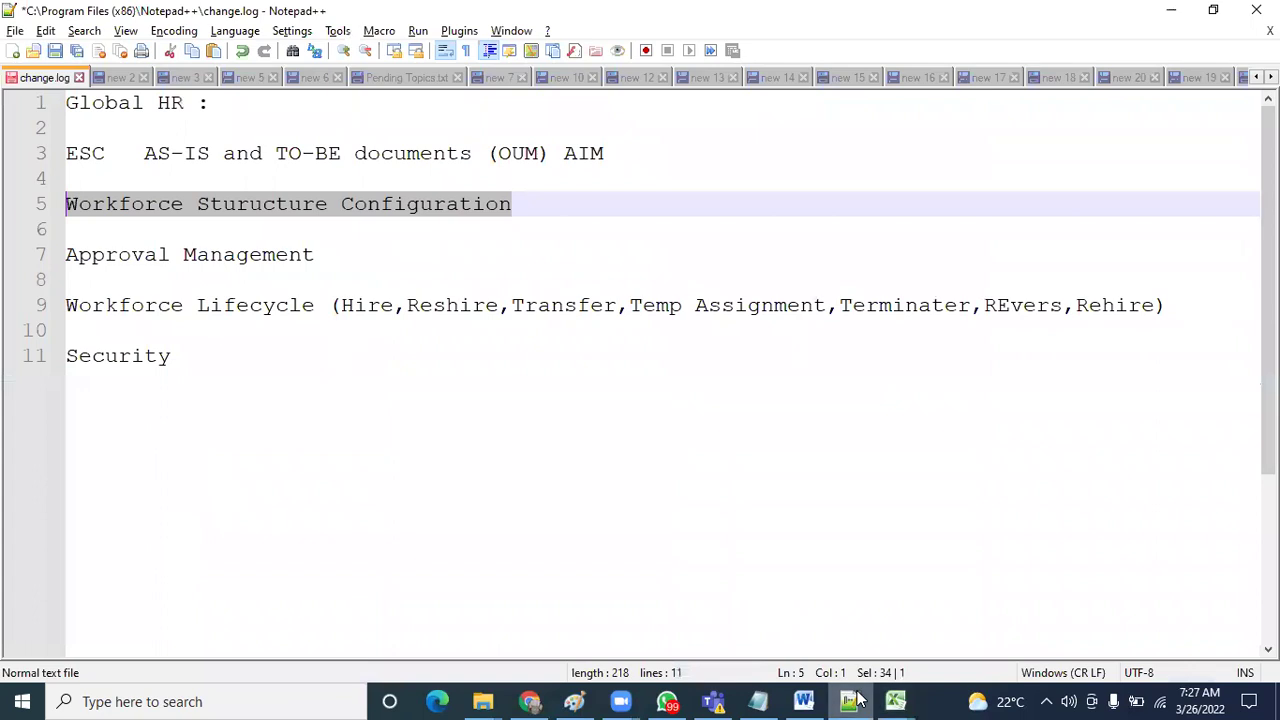
pyautogui.moveTo(151, 128); pyautogui.dragTo(710, 207)
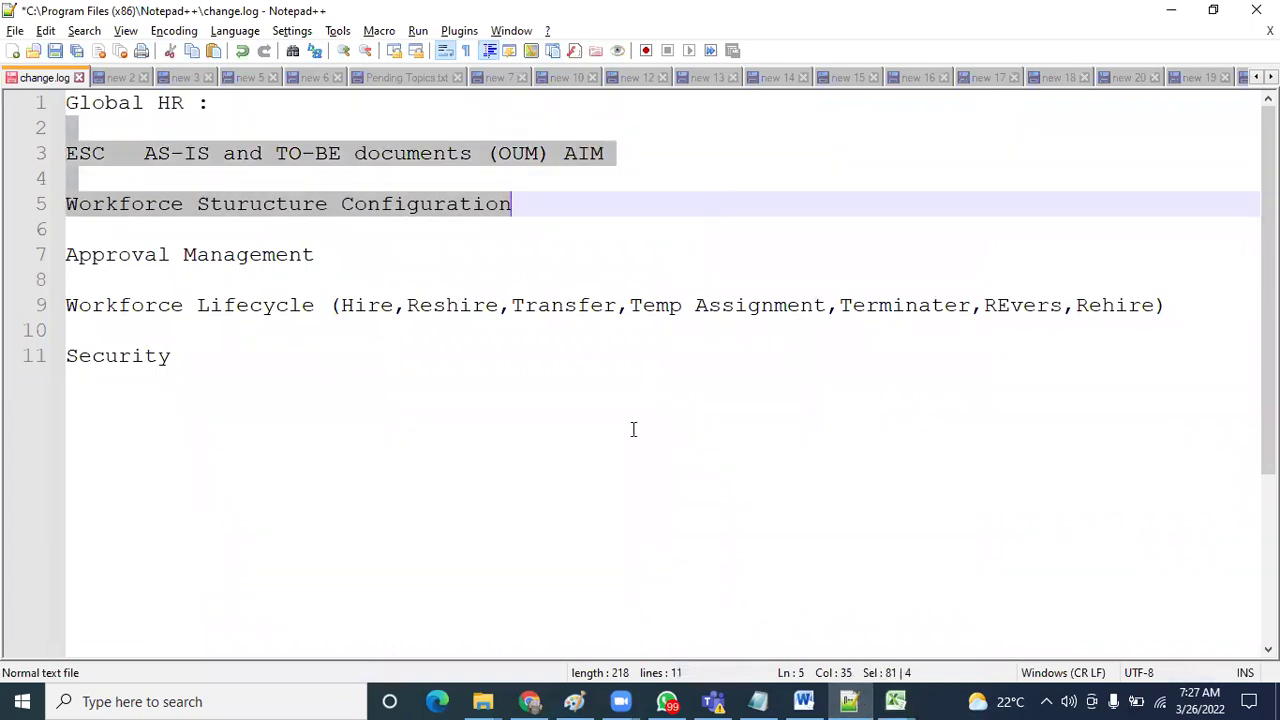